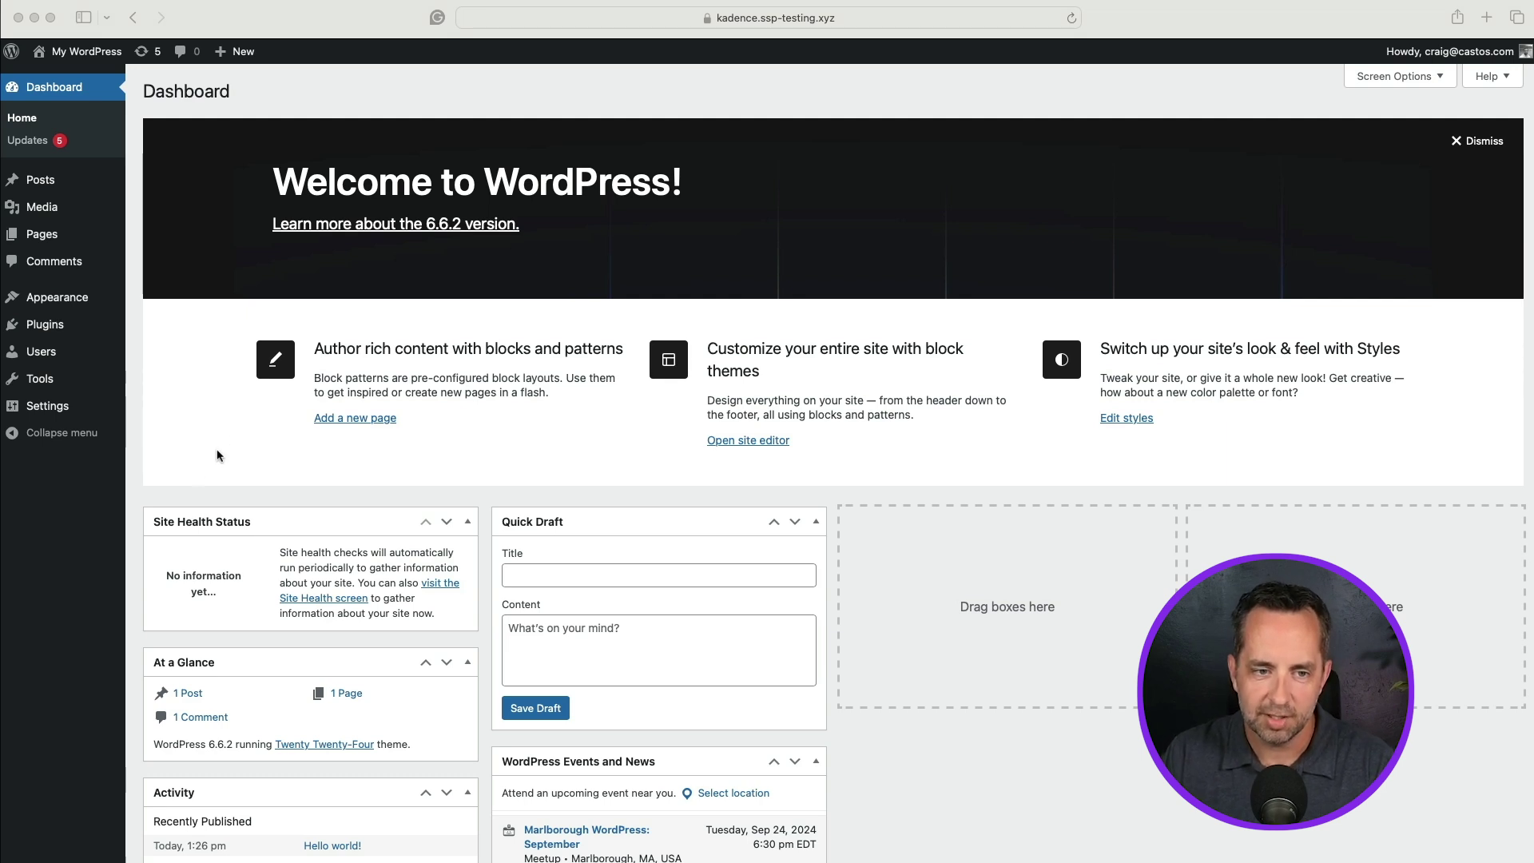
Search the plugin directory for 'podcast', then install and activate Seriously Simple Podcasting
{"action": "left_click", "coordinate": [90, 578]}
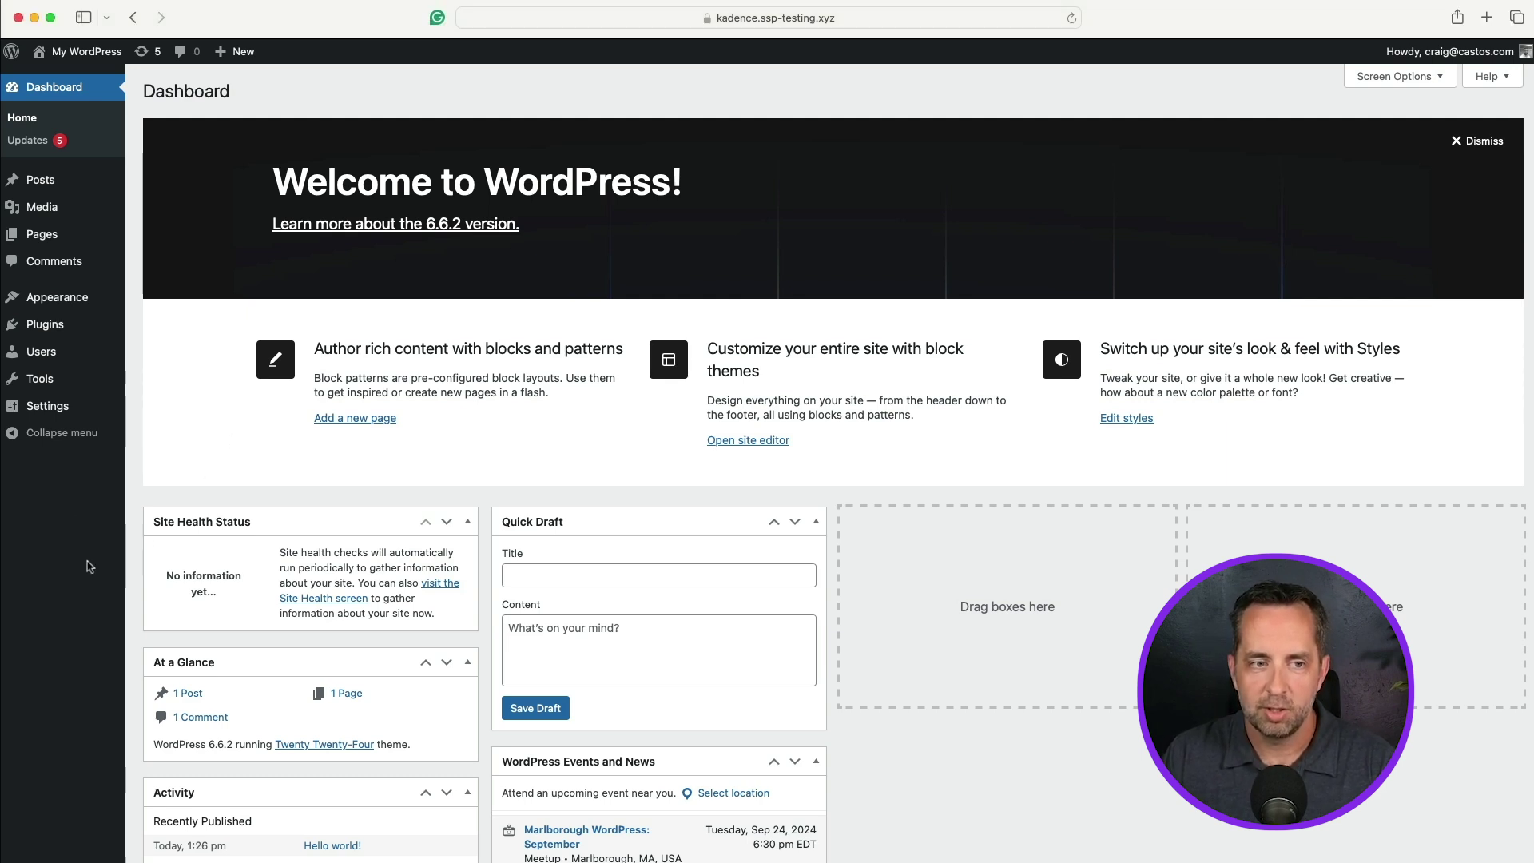
{"action": "left_click", "coordinate": [46, 323]}
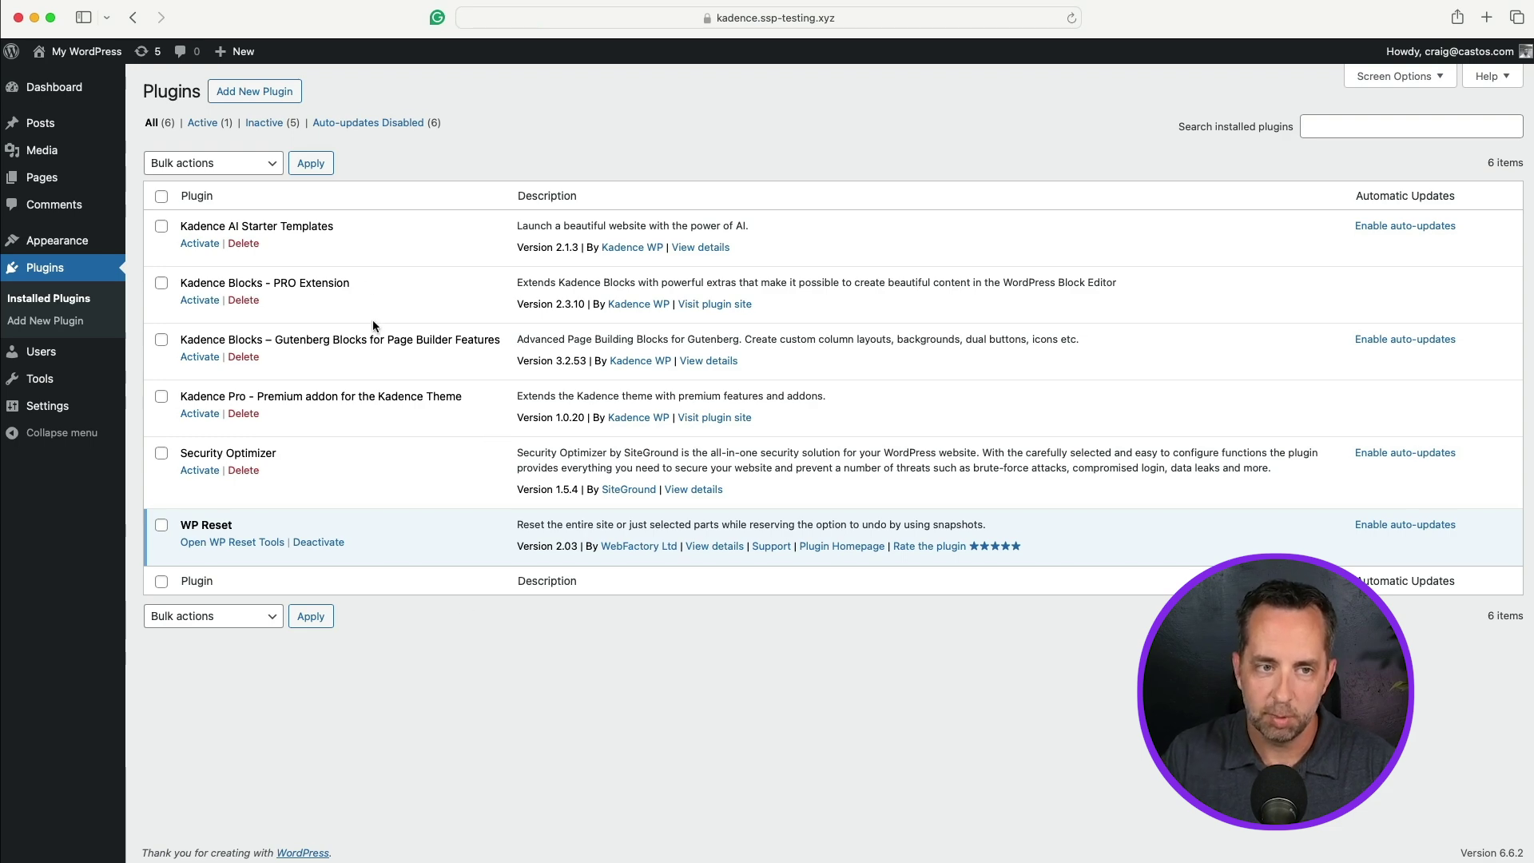
{"action": "left_click", "coordinate": [262, 93]}
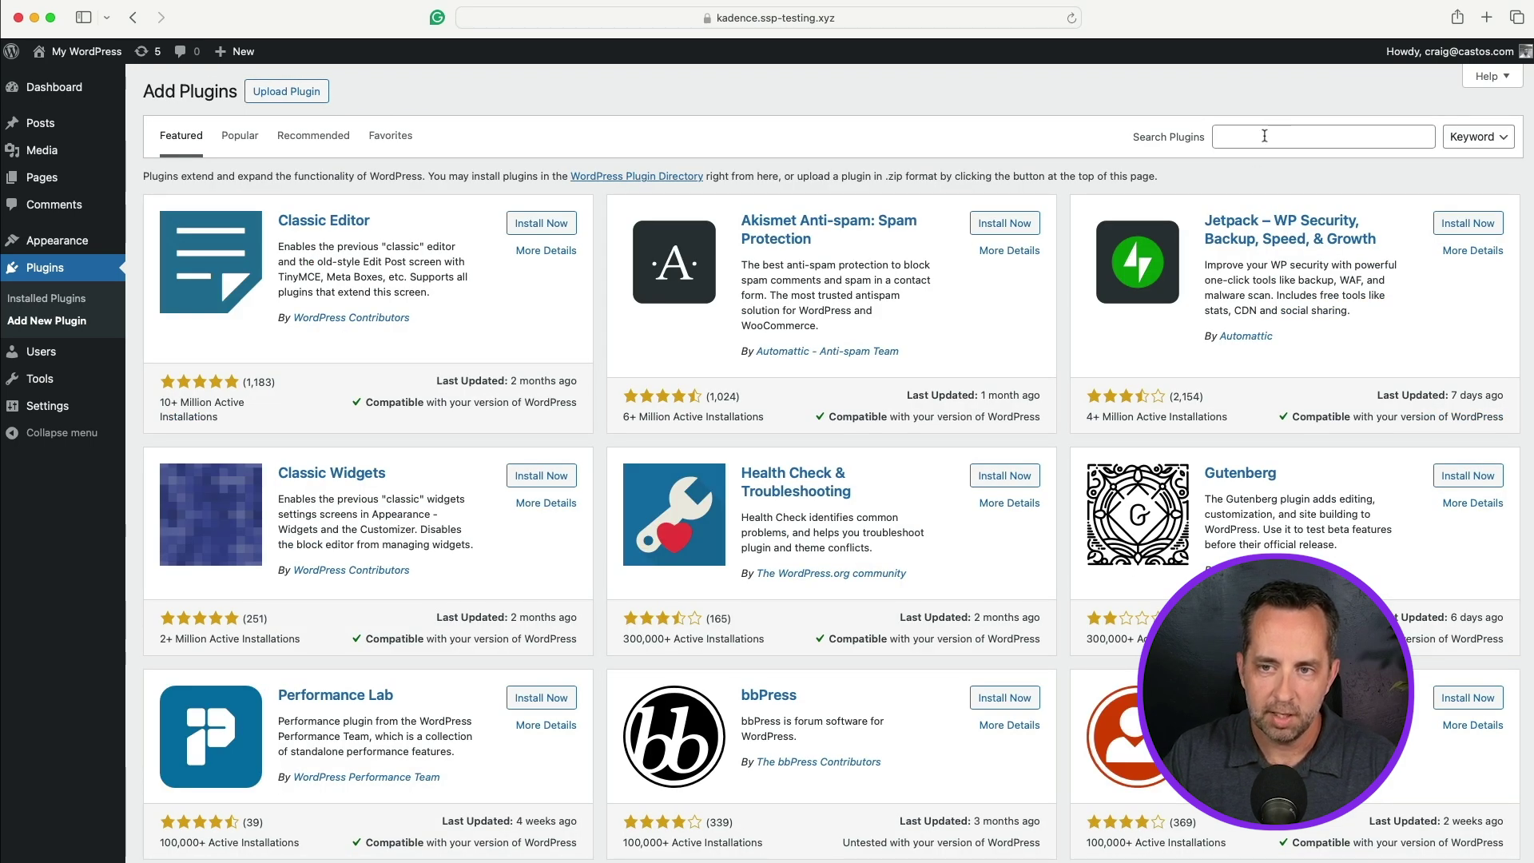
{"action": "left_click", "coordinate": [1266, 136]}
{"action": "type", "text": "podcast"}
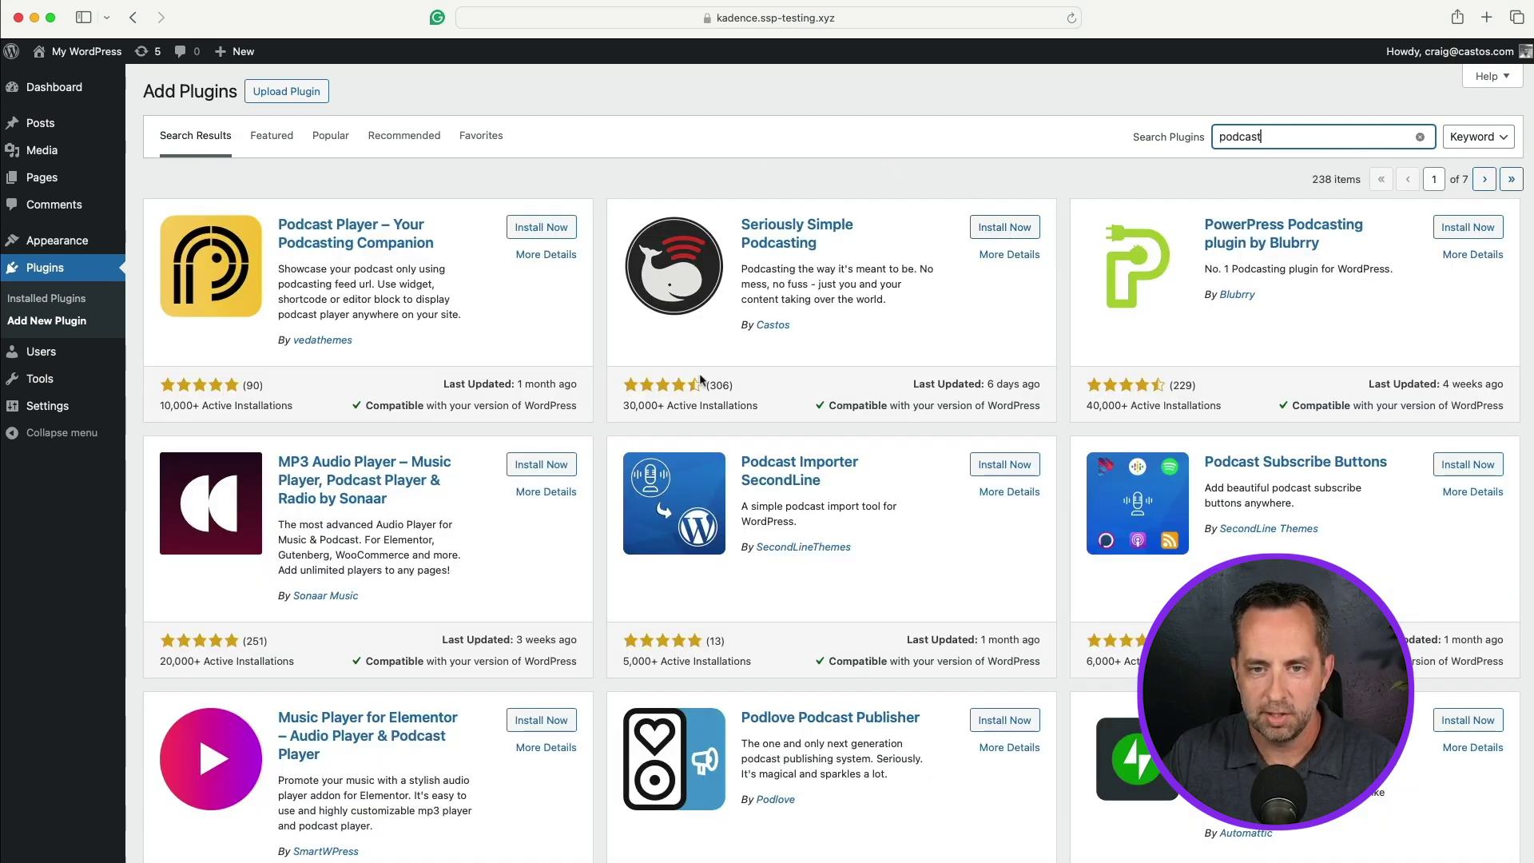
{"action": "left_click", "coordinate": [998, 234]}
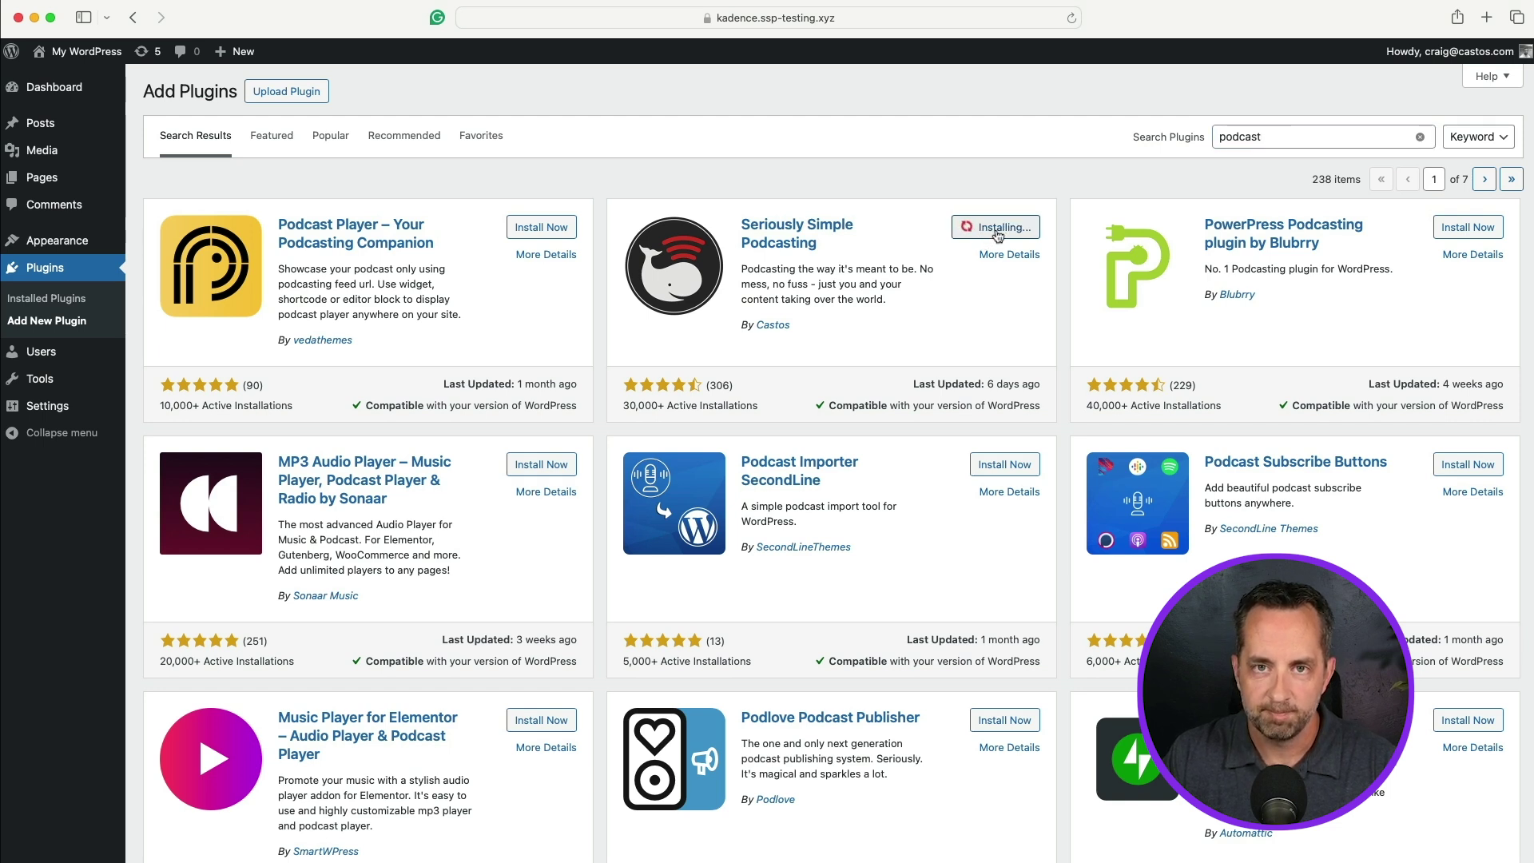
{"action": "left_click", "coordinate": [1011, 227]}
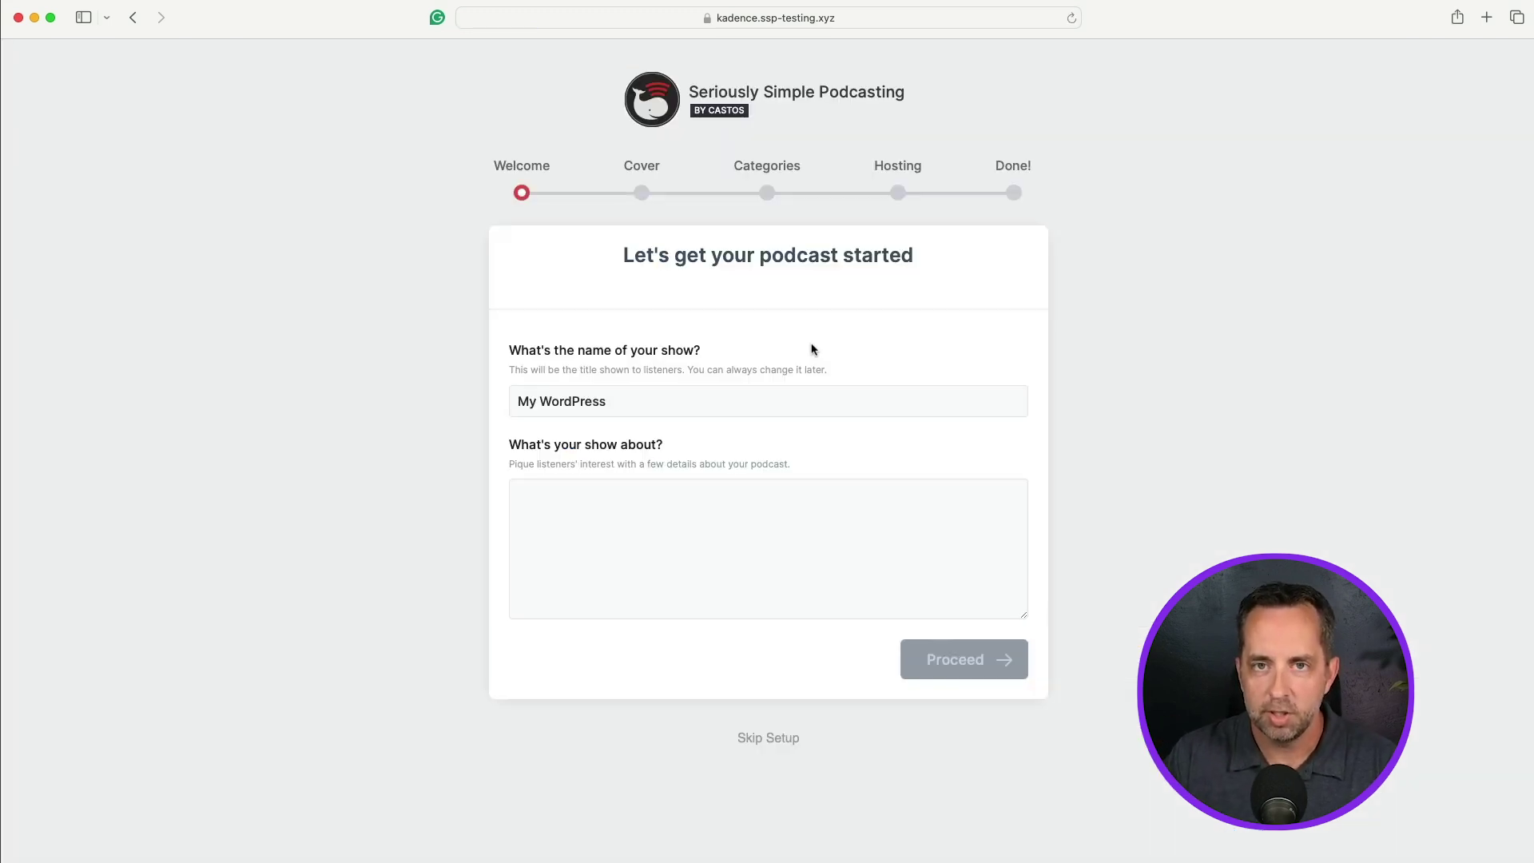
Rename the show to 'My Awesome Podcast', add a short keyword-rich description, and proceed
{"action": "left_click", "coordinate": [565, 403]}
{"action": "key", "text": "super+a"}
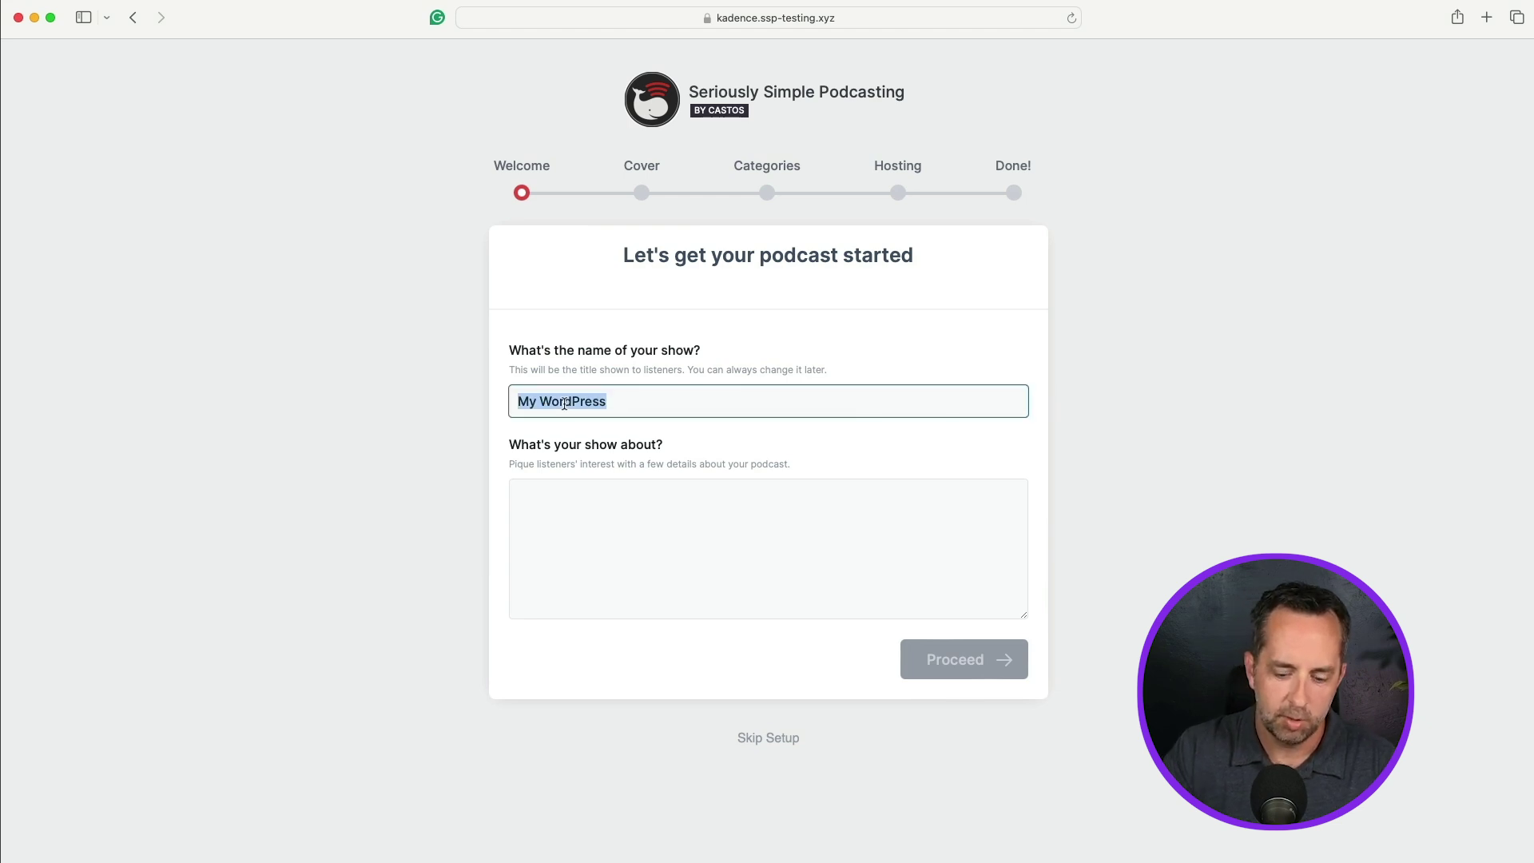
{"action": "type", "text": "My Awesome"}
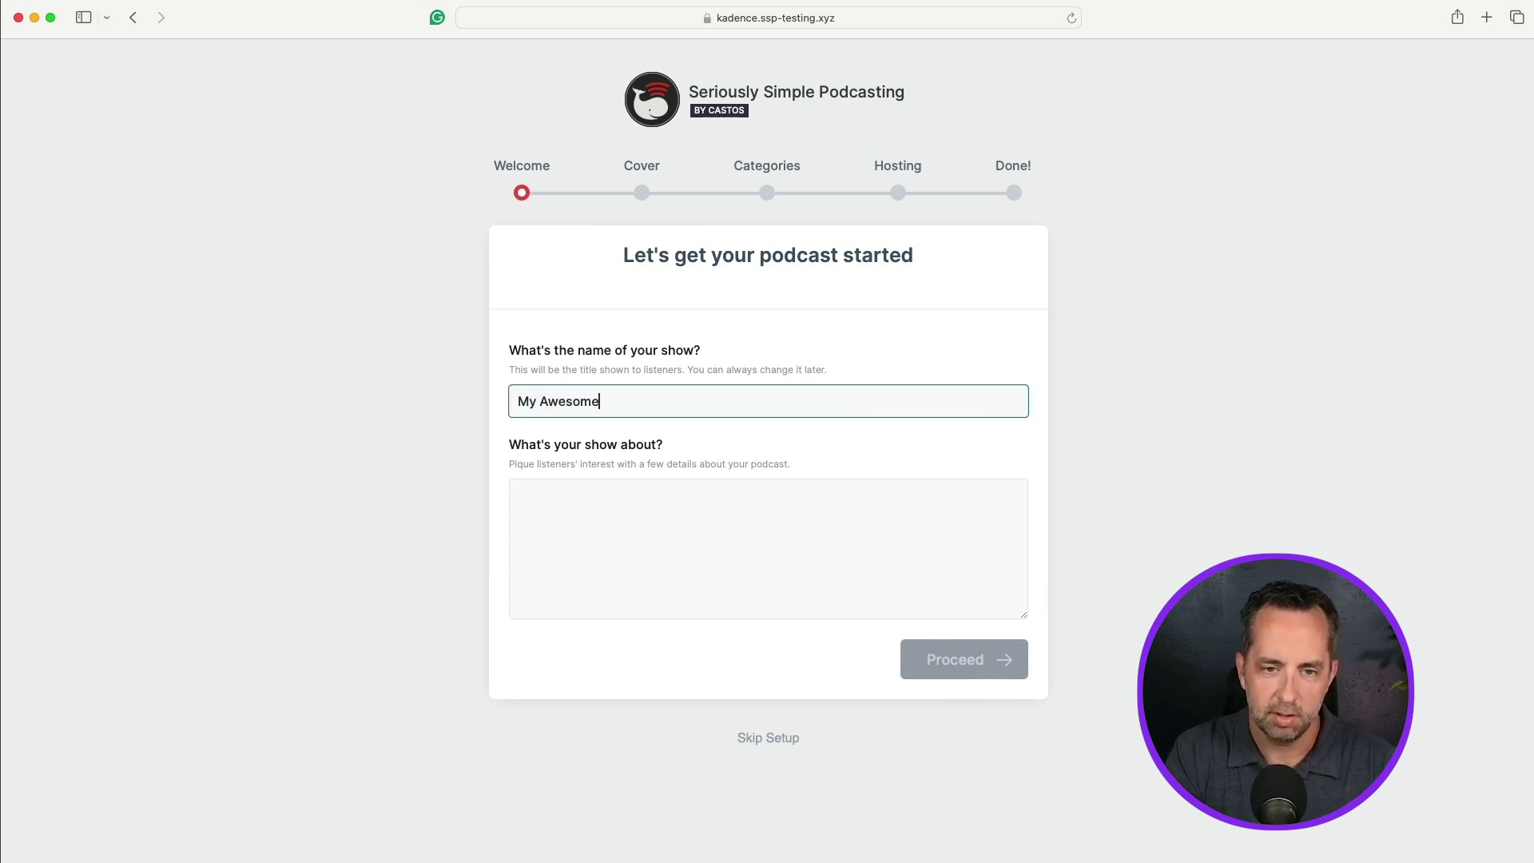
{"action": "type", "text": " Podcast"}
{"action": "key", "text": "Tab"}
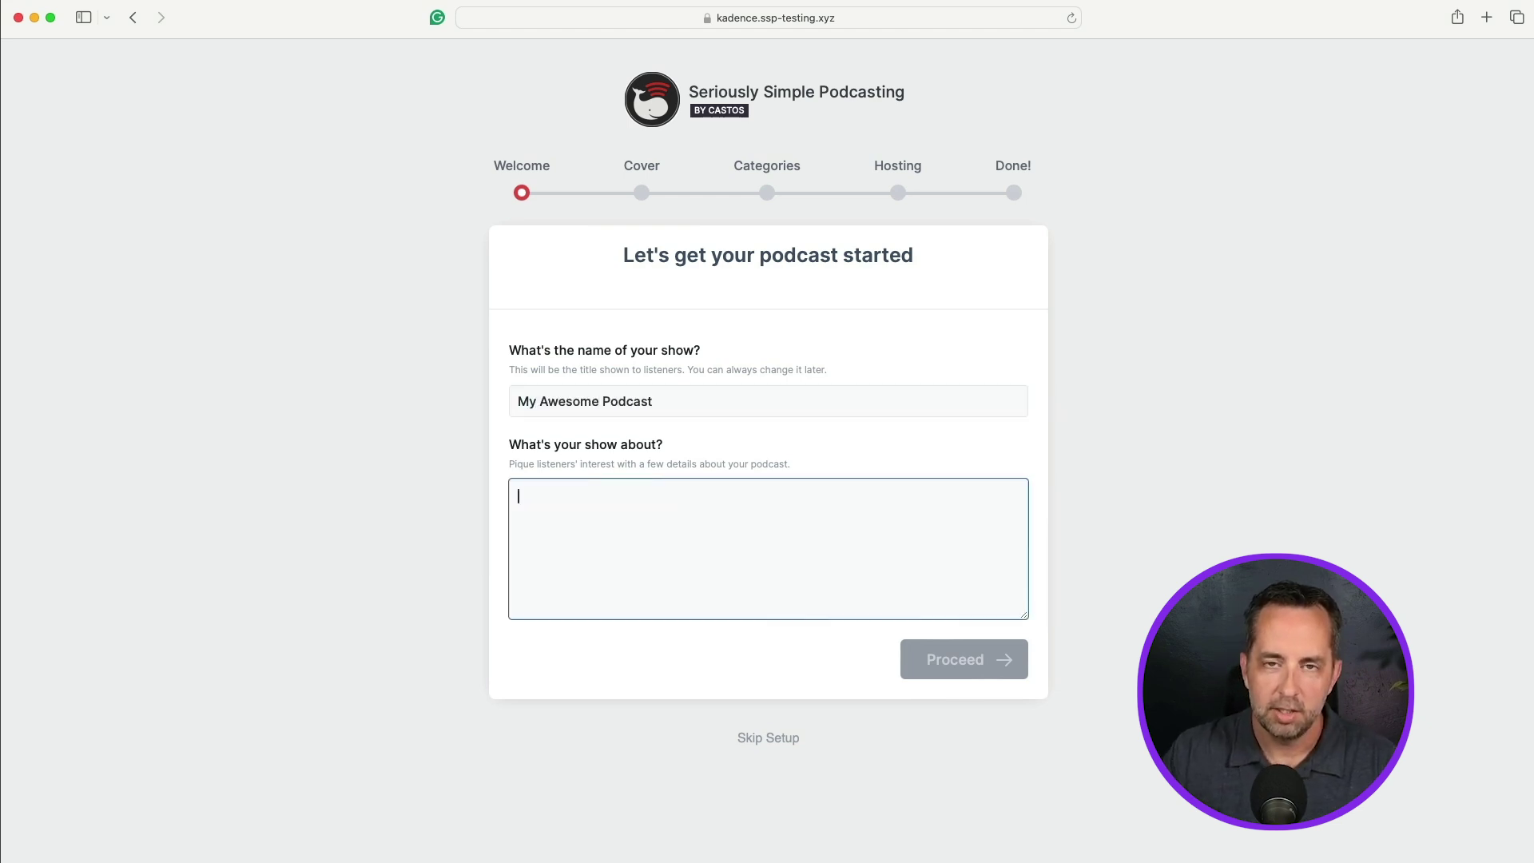
{"action": "type", "text": "This is a few sentences about my show. Can include and should include keywords here. This is becoming rich text soon."}
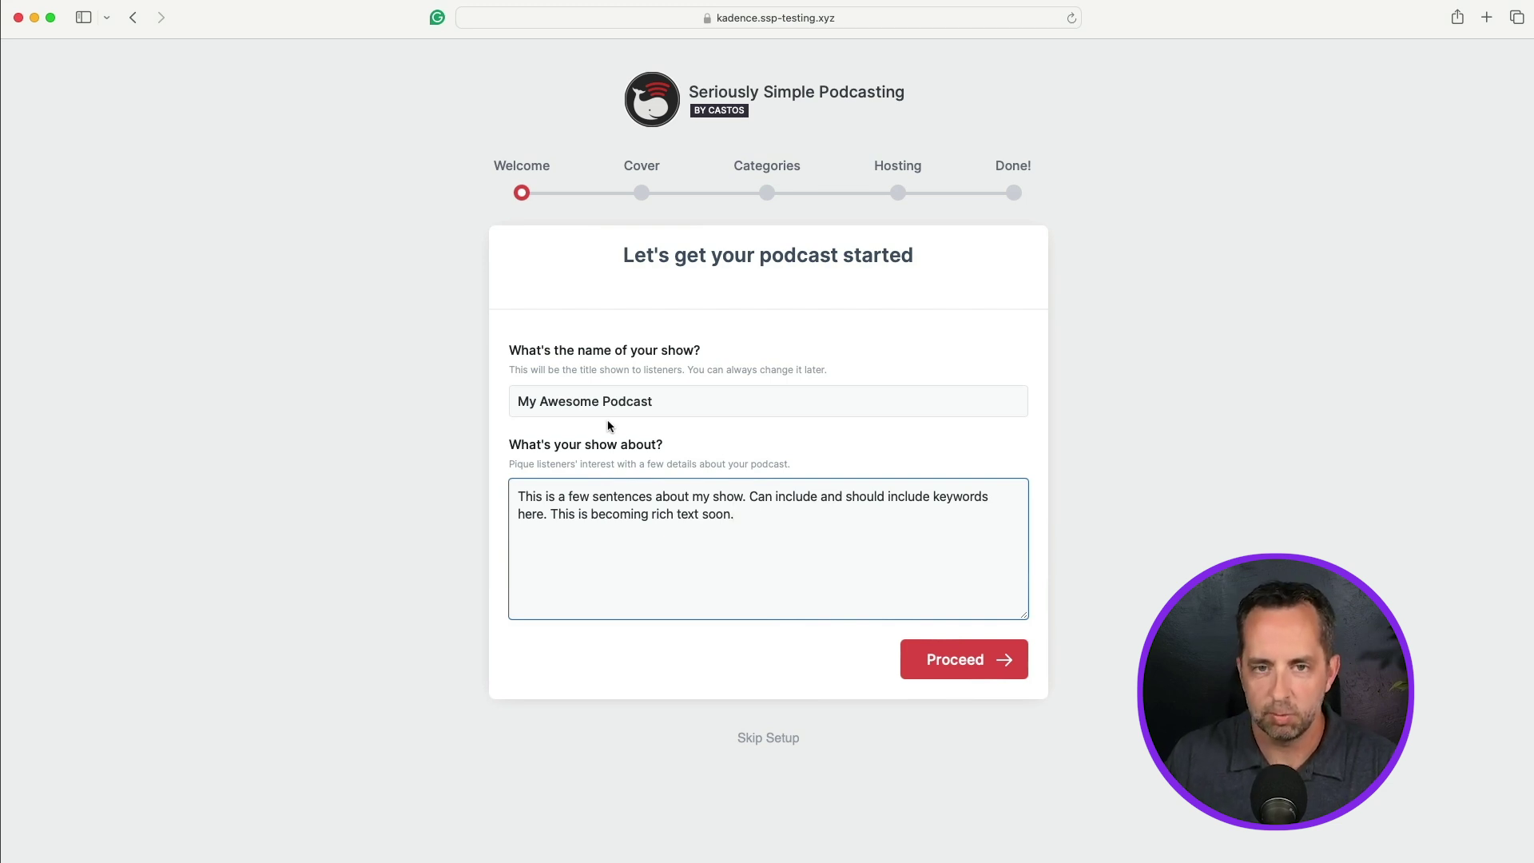
{"action": "left_click", "coordinate": [983, 660]}
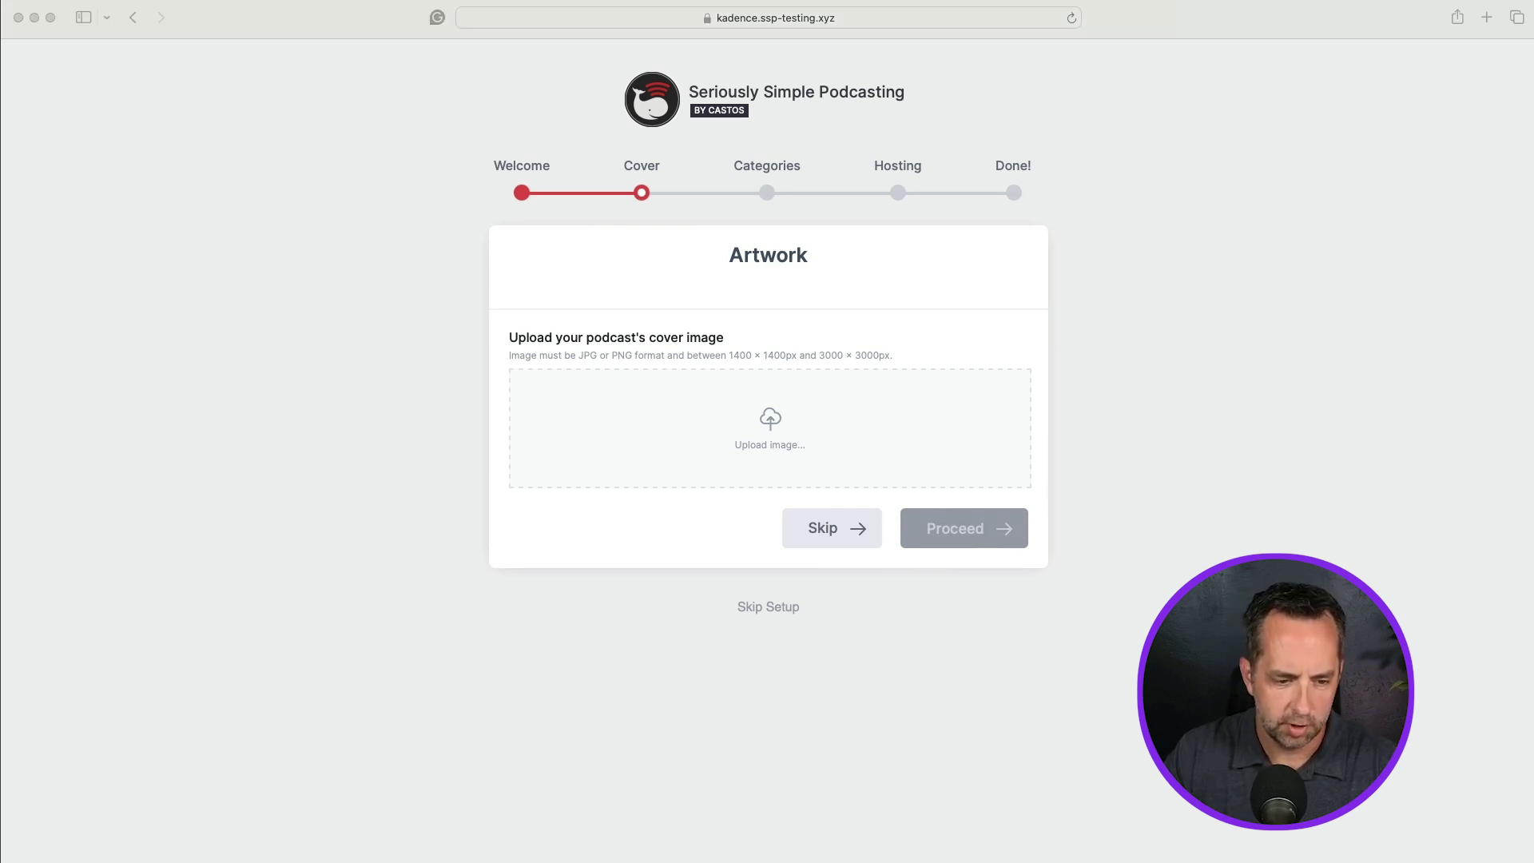
Upload Audience-Cover-2022.jpeg as the podcast cover artwork and proceed
{"action": "left_click_drag", "start_coordinate": [232, 799], "coordinate": [723, 456]}
{"action": "left_click", "coordinate": [1478, 820]}
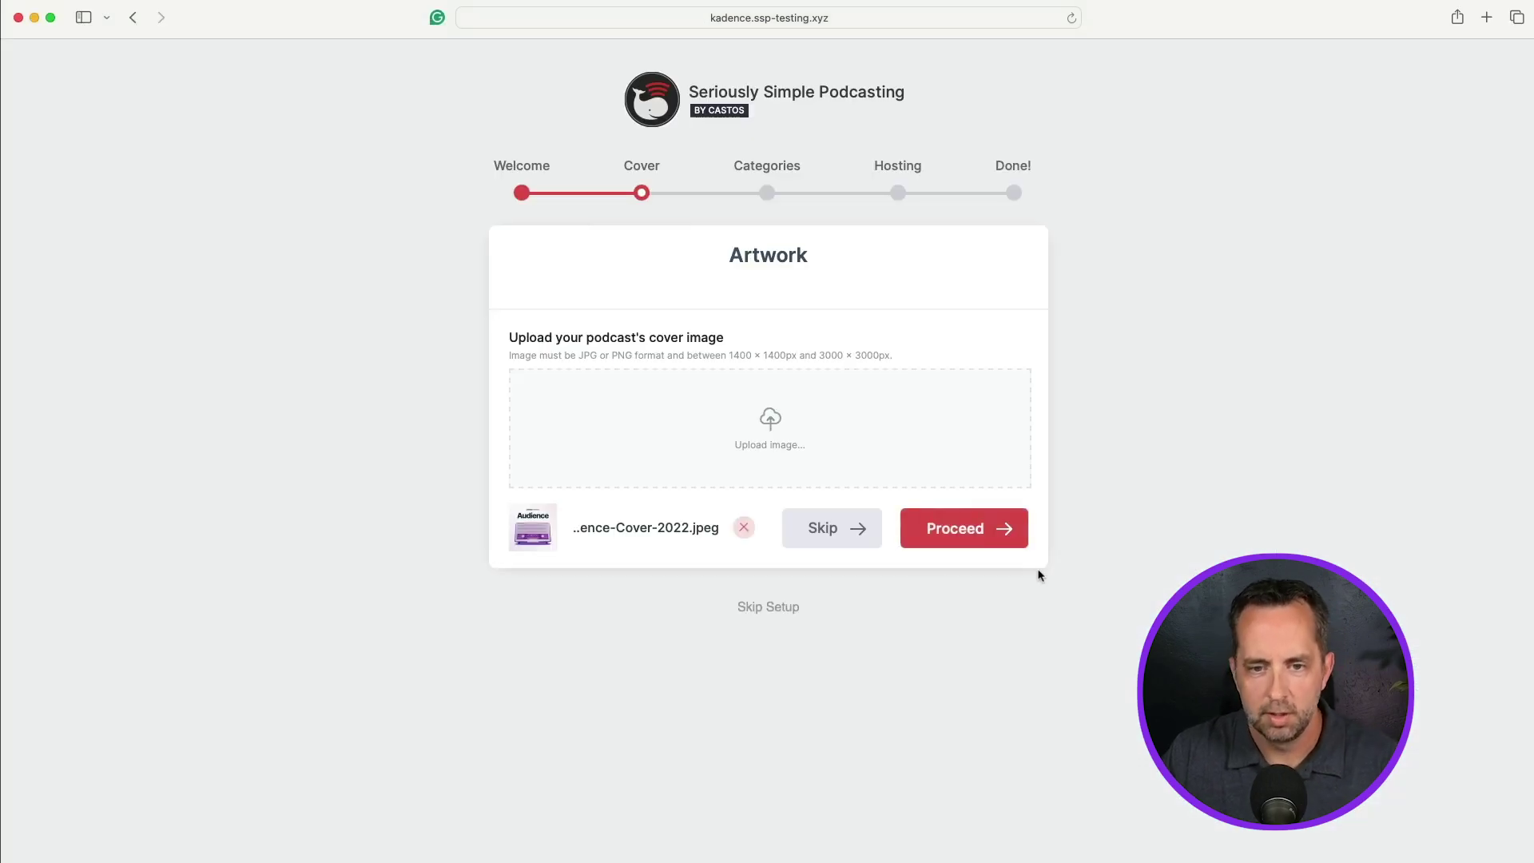
{"action": "left_click", "coordinate": [955, 536]}
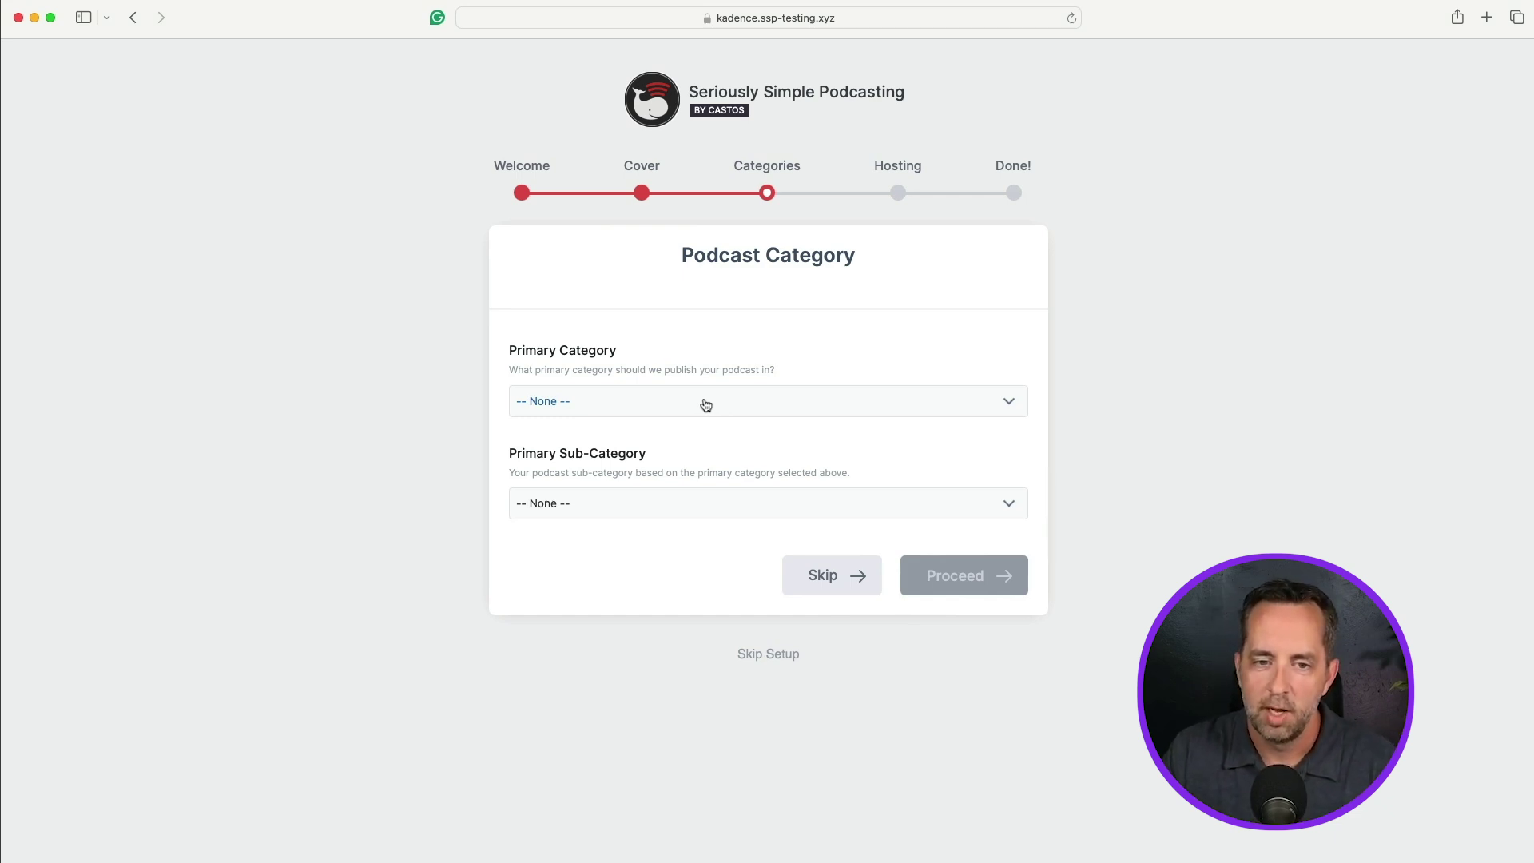
Set the primary category to Business with Marketing as sub-category, and proceed
{"action": "left_click", "coordinate": [705, 404]}
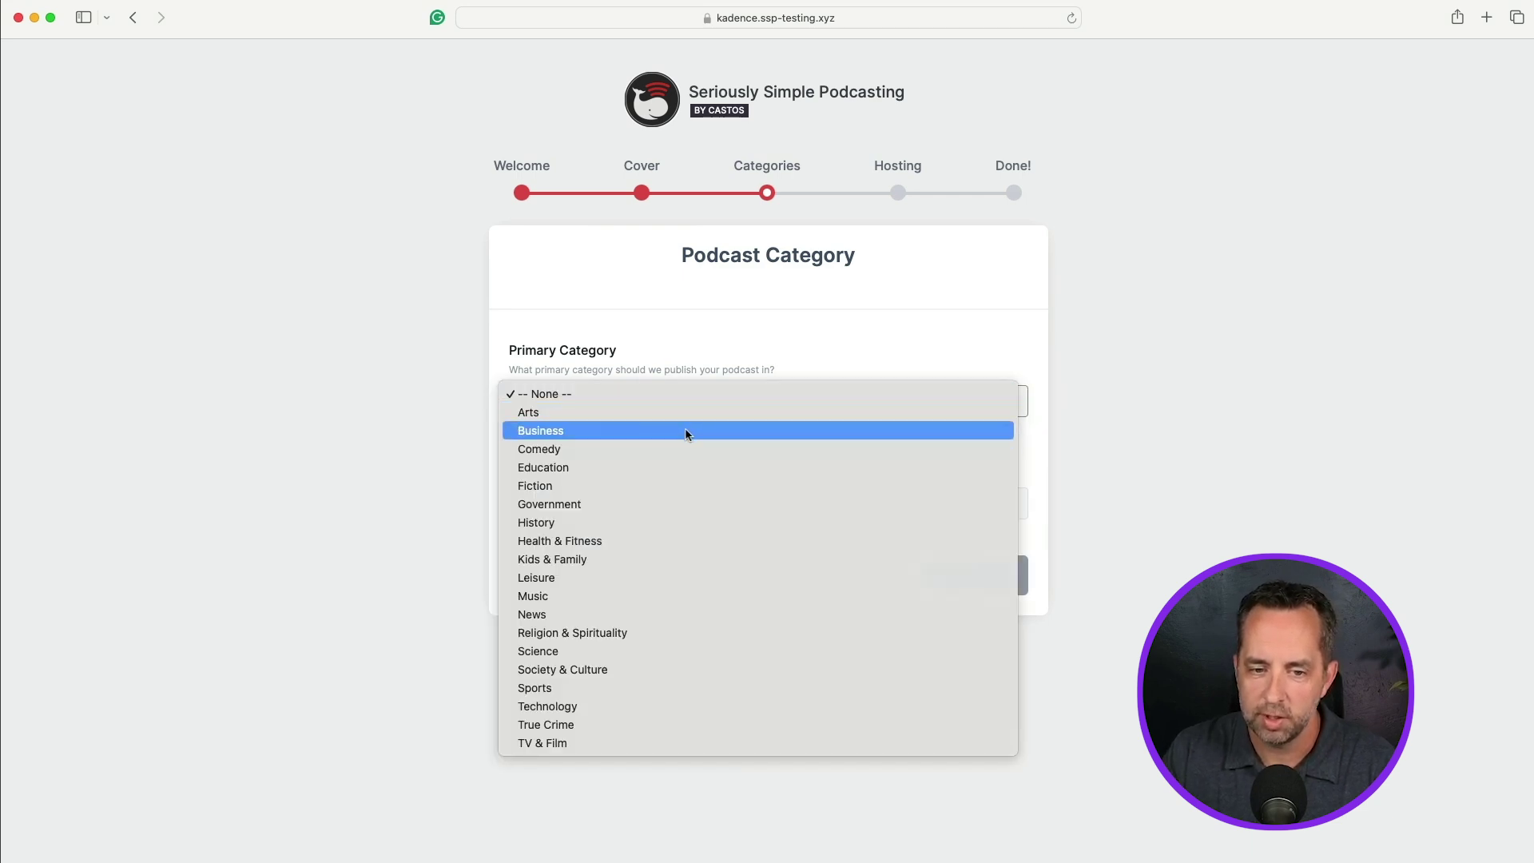
{"action": "left_click", "coordinate": [682, 430]}
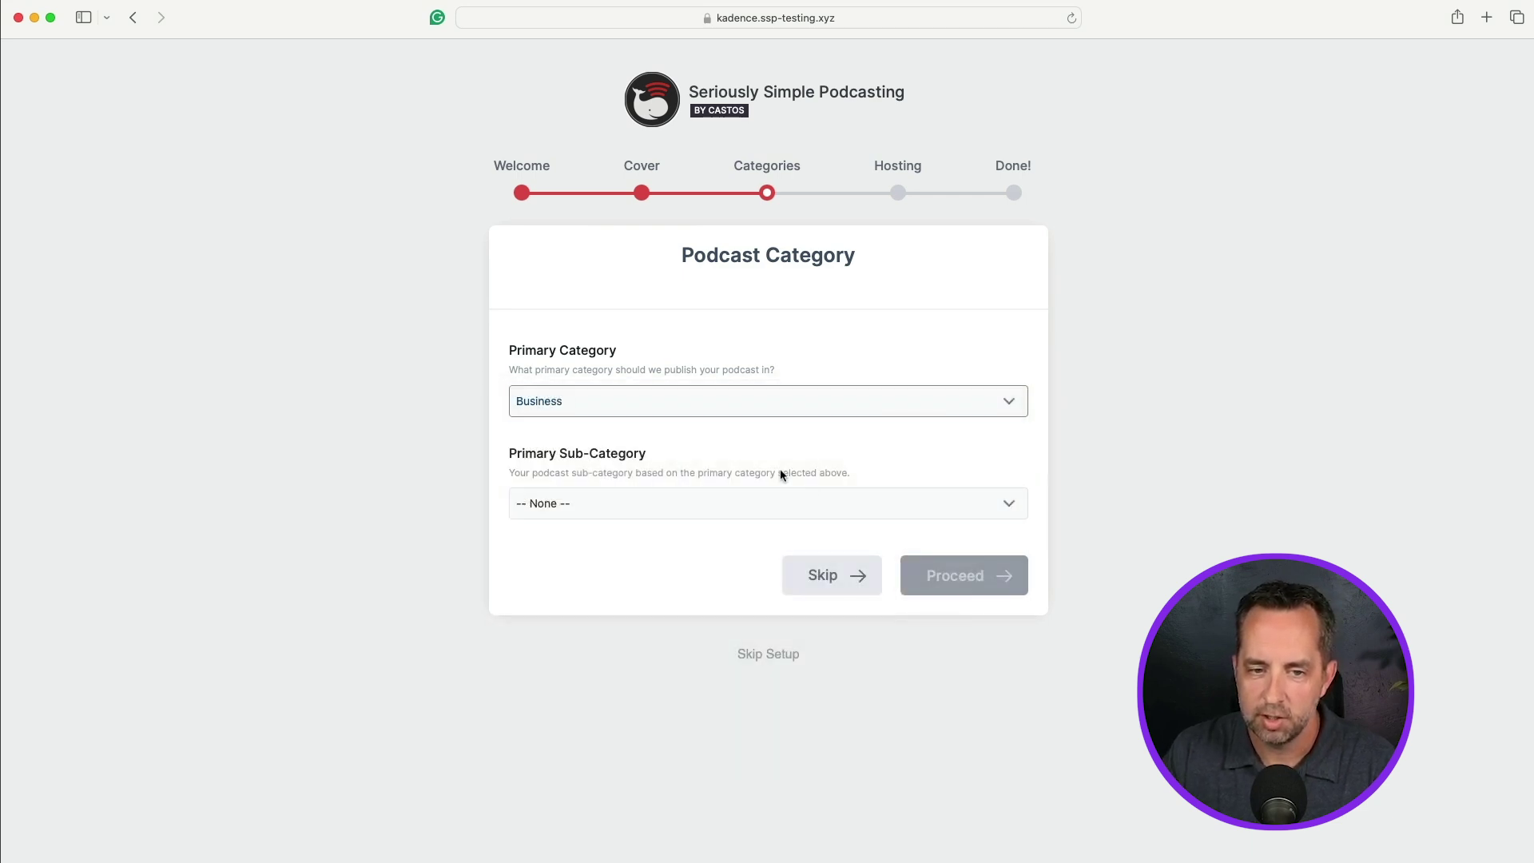
{"action": "left_click", "coordinate": [805, 503]}
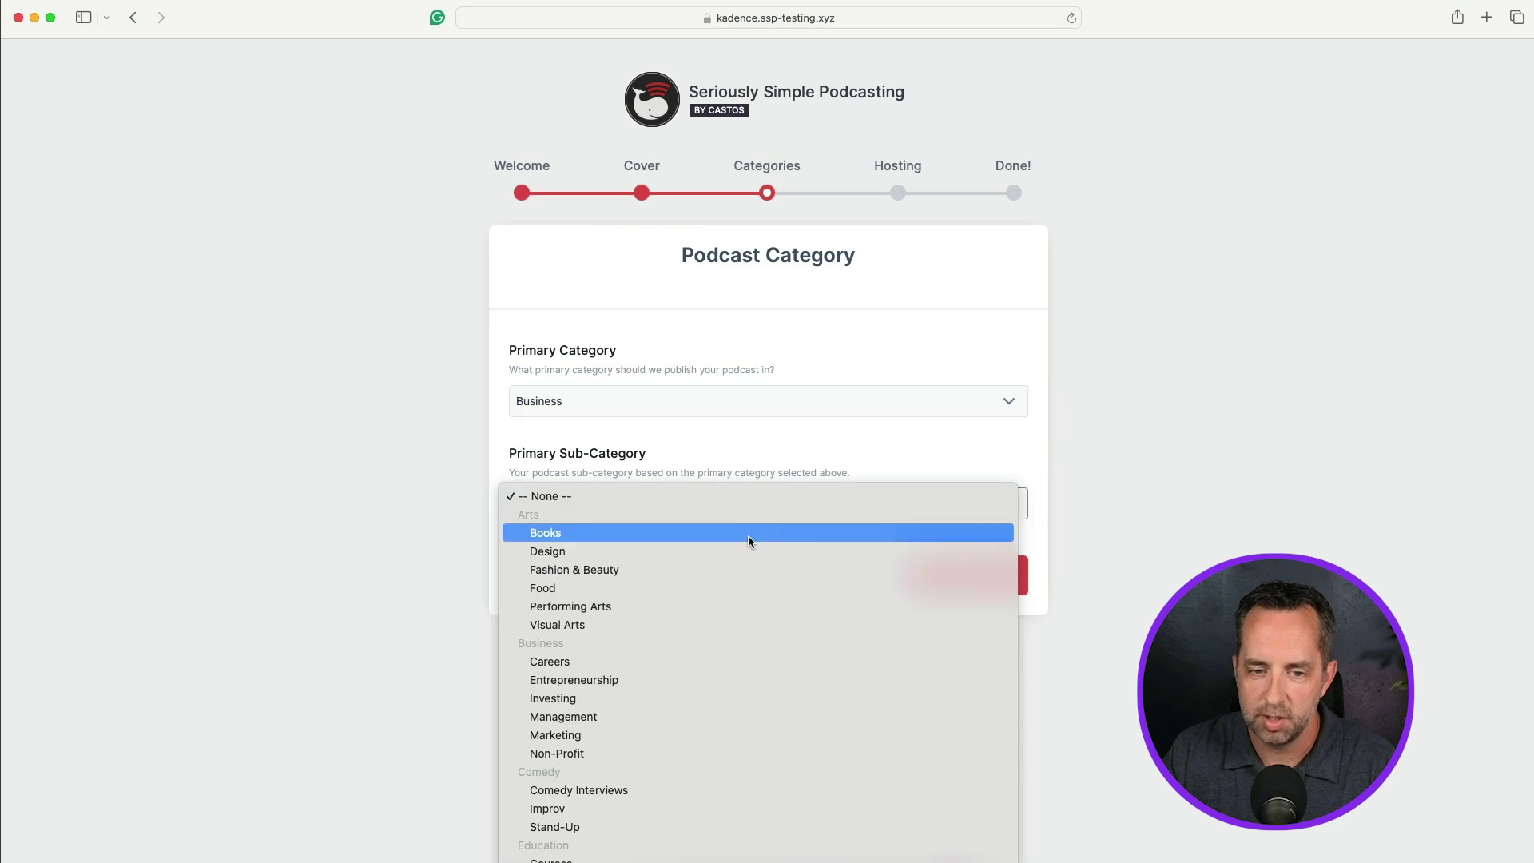
{"action": "left_click", "coordinate": [684, 734]}
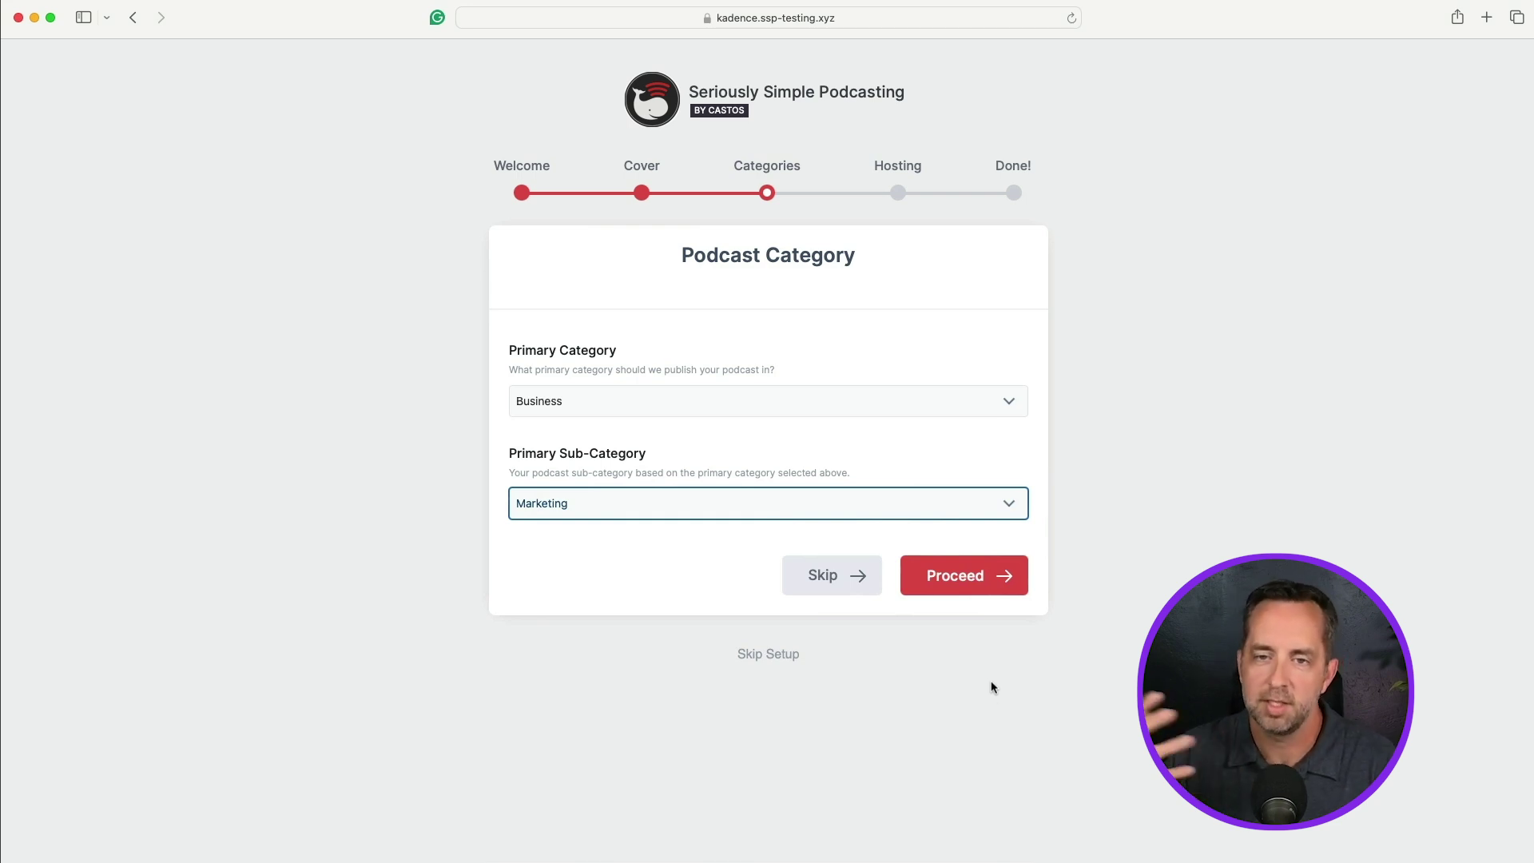
{"action": "left_click", "coordinate": [967, 578]}
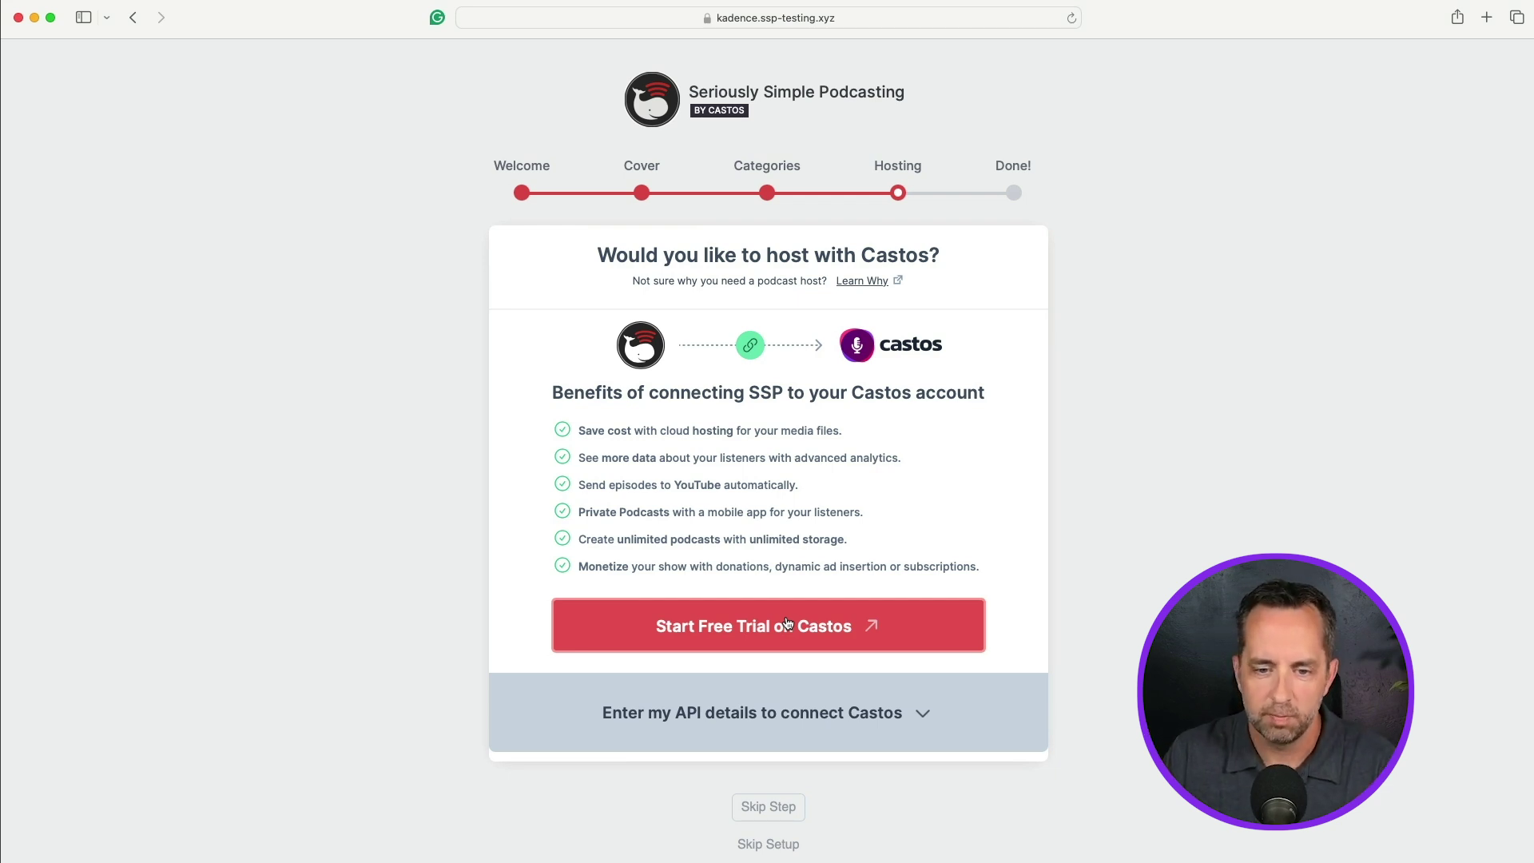
Start a free Castos hosting trial from the Hosting step
{"action": "left_click", "coordinate": [787, 624]}
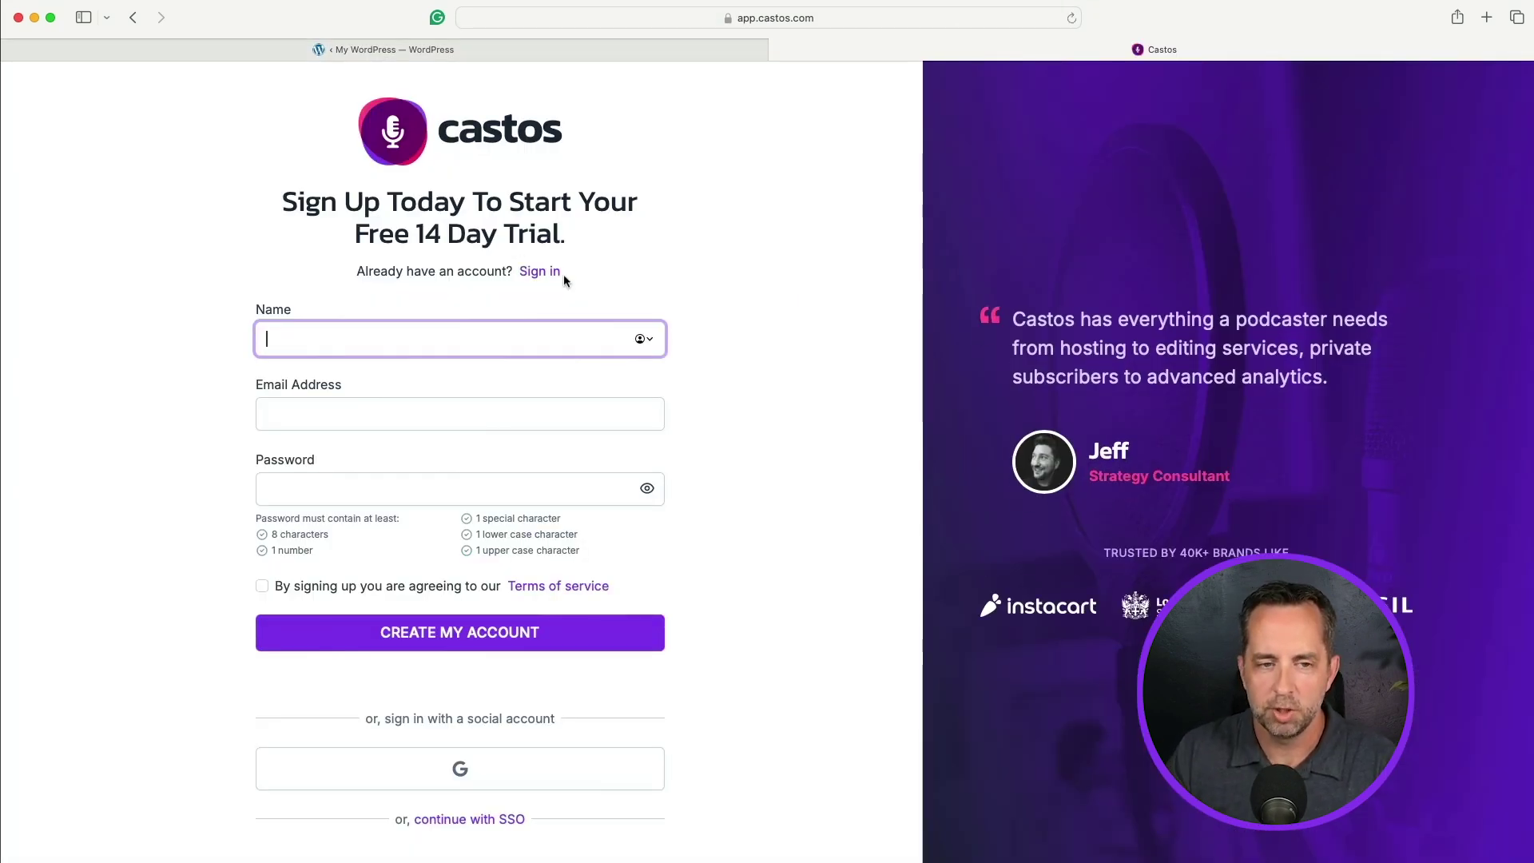
Fill in the Castos sign-up form with the name, e-mail address and account password
{"action": "type", "text": "Cra"}
{"action": "key", "text": "Return"}
{"action": "left_click", "coordinate": [296, 414]}
{"action": "type", "text": "+ssponboardingvideo"}
{"action": "left_click", "coordinate": [298, 489]}
{"action": "key", "text": "super+v"}
Create the account and start a free trial on the monthly Growth plan
{"action": "left_click", "coordinate": [360, 632]}
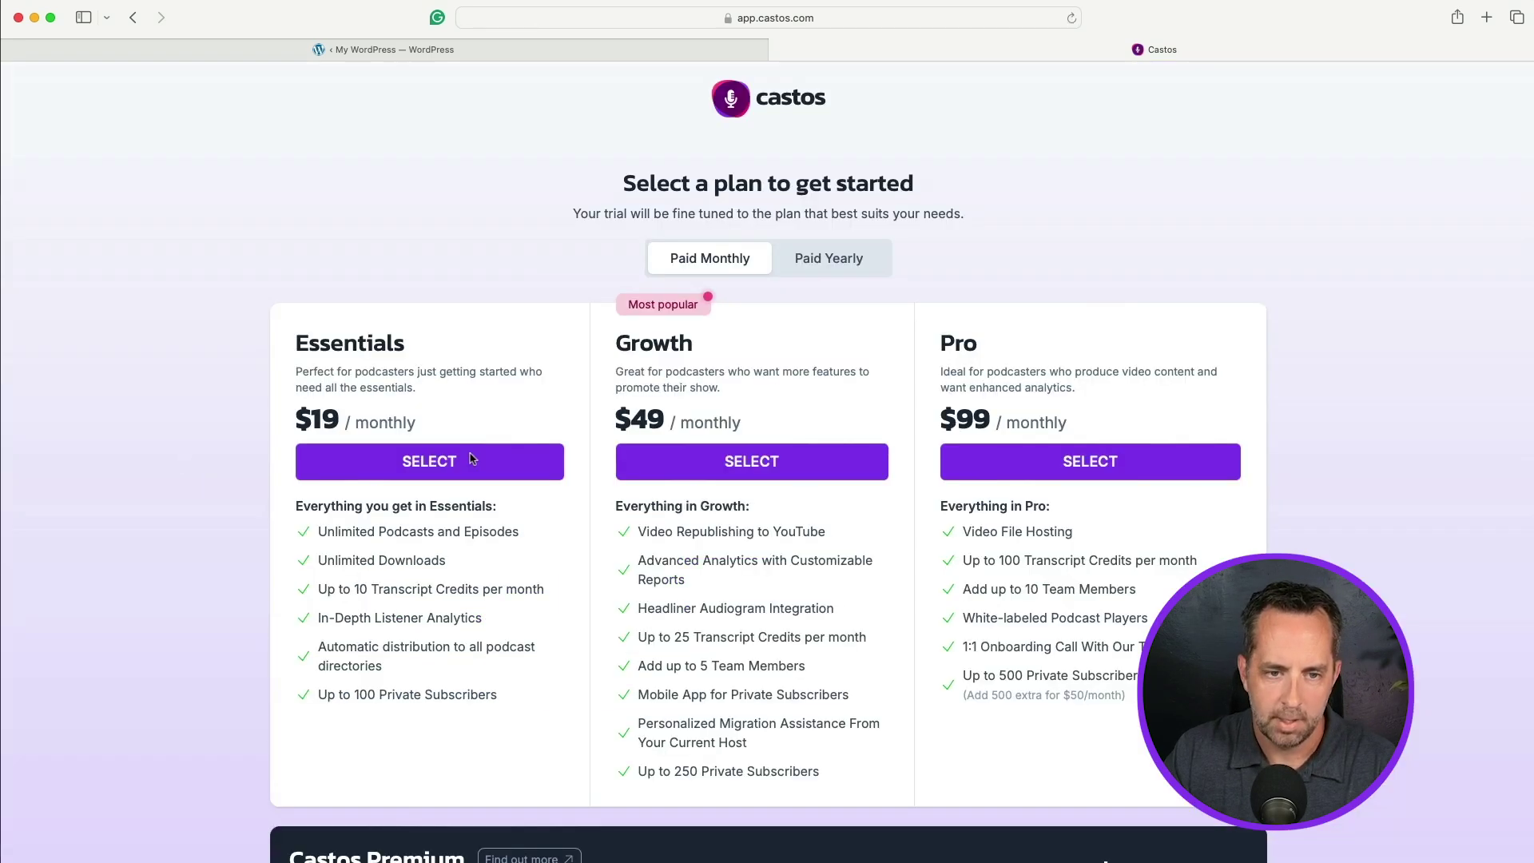
{"action": "left_click", "coordinate": [761, 464]}
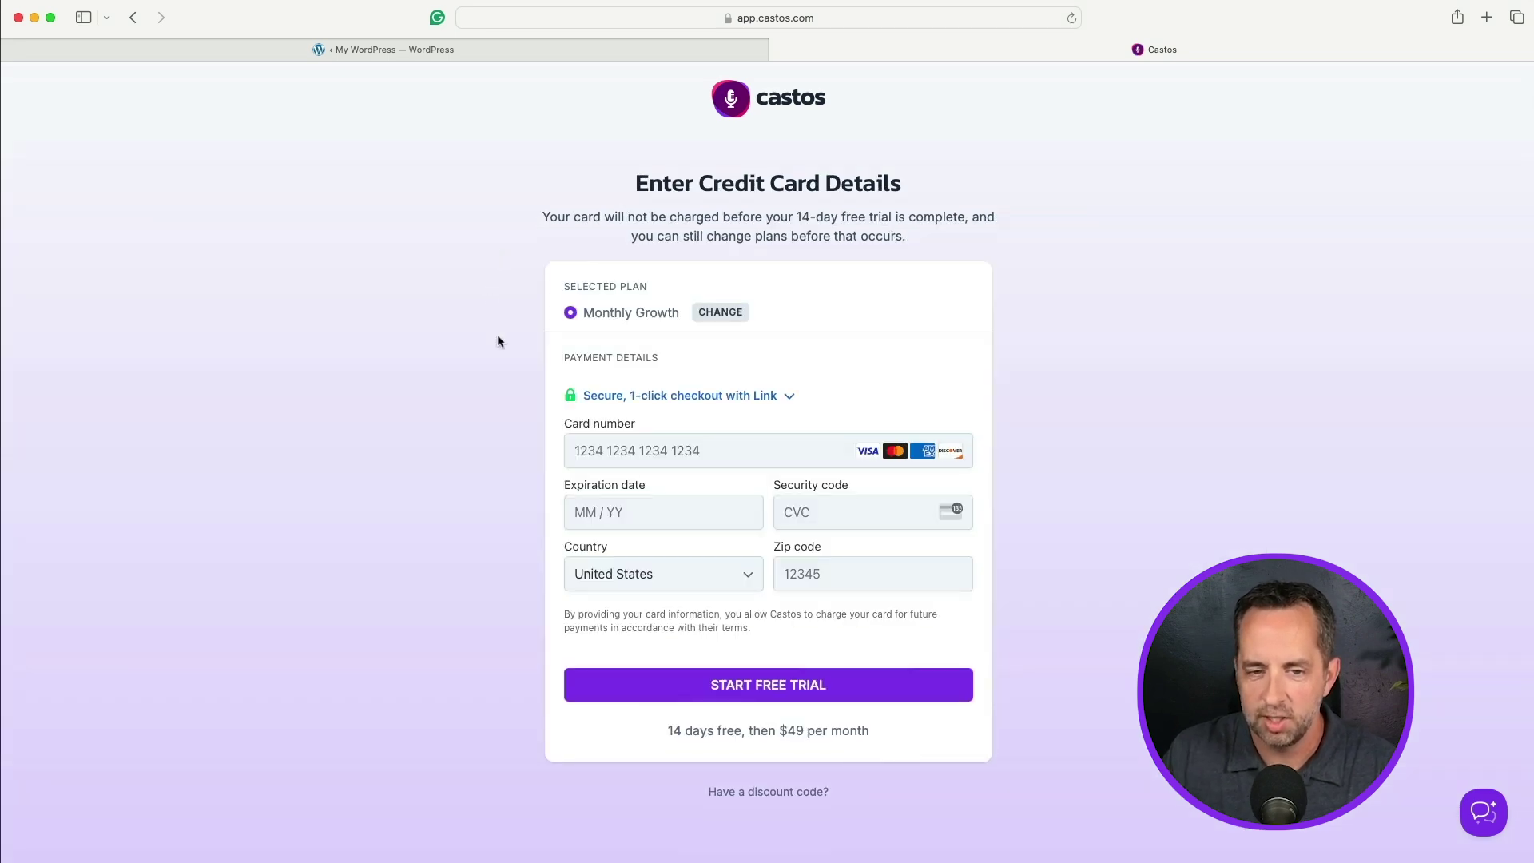
{"action": "left_click", "coordinate": [600, 452]}
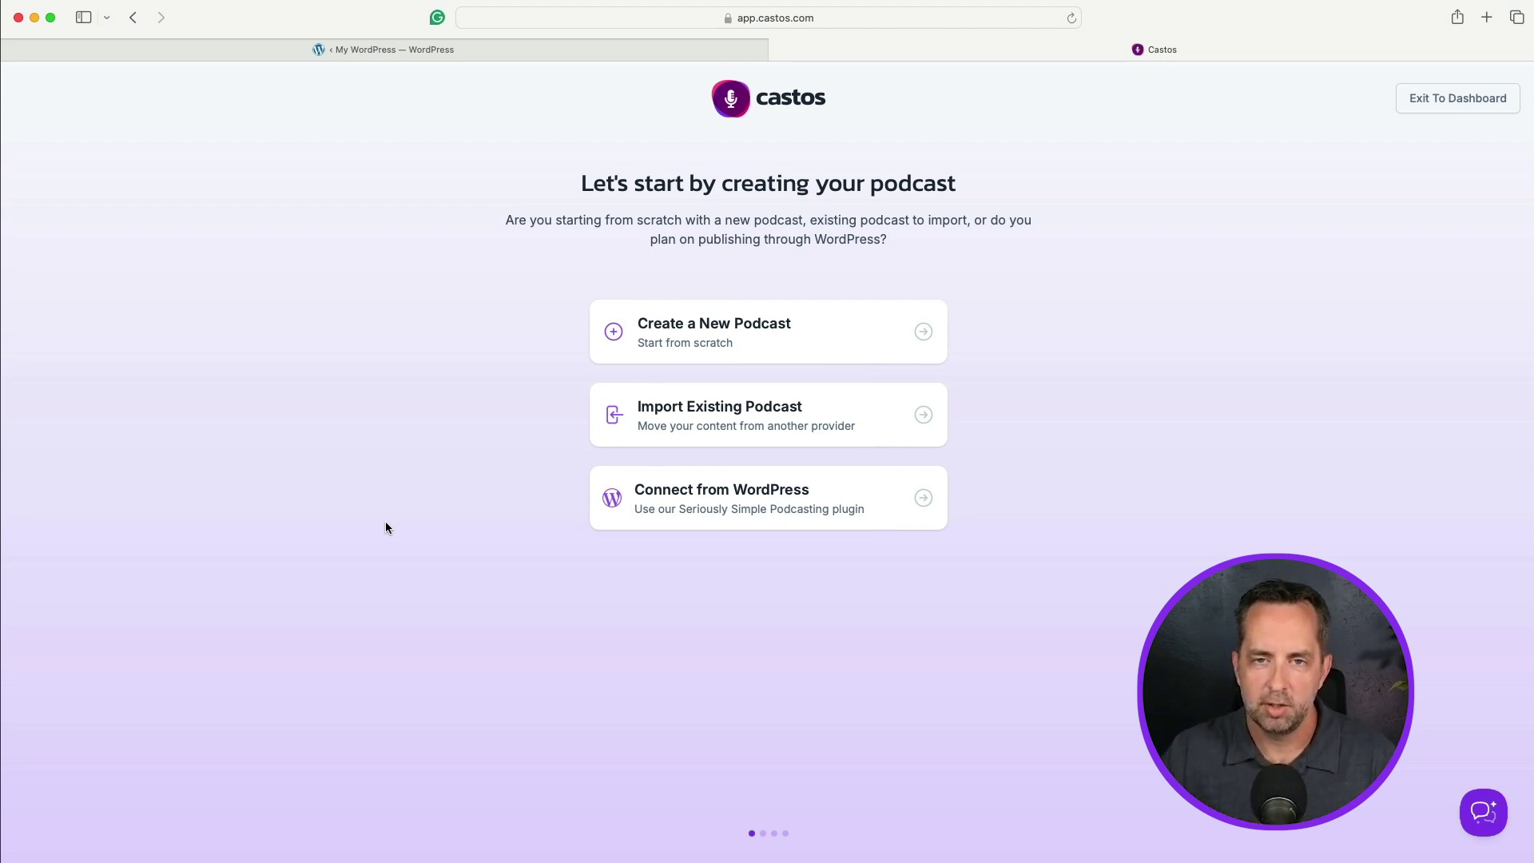
Choose to connect from WordPress, copy the Castos API token, and return to the WordPress wizard
{"action": "left_click", "coordinate": [767, 20]}
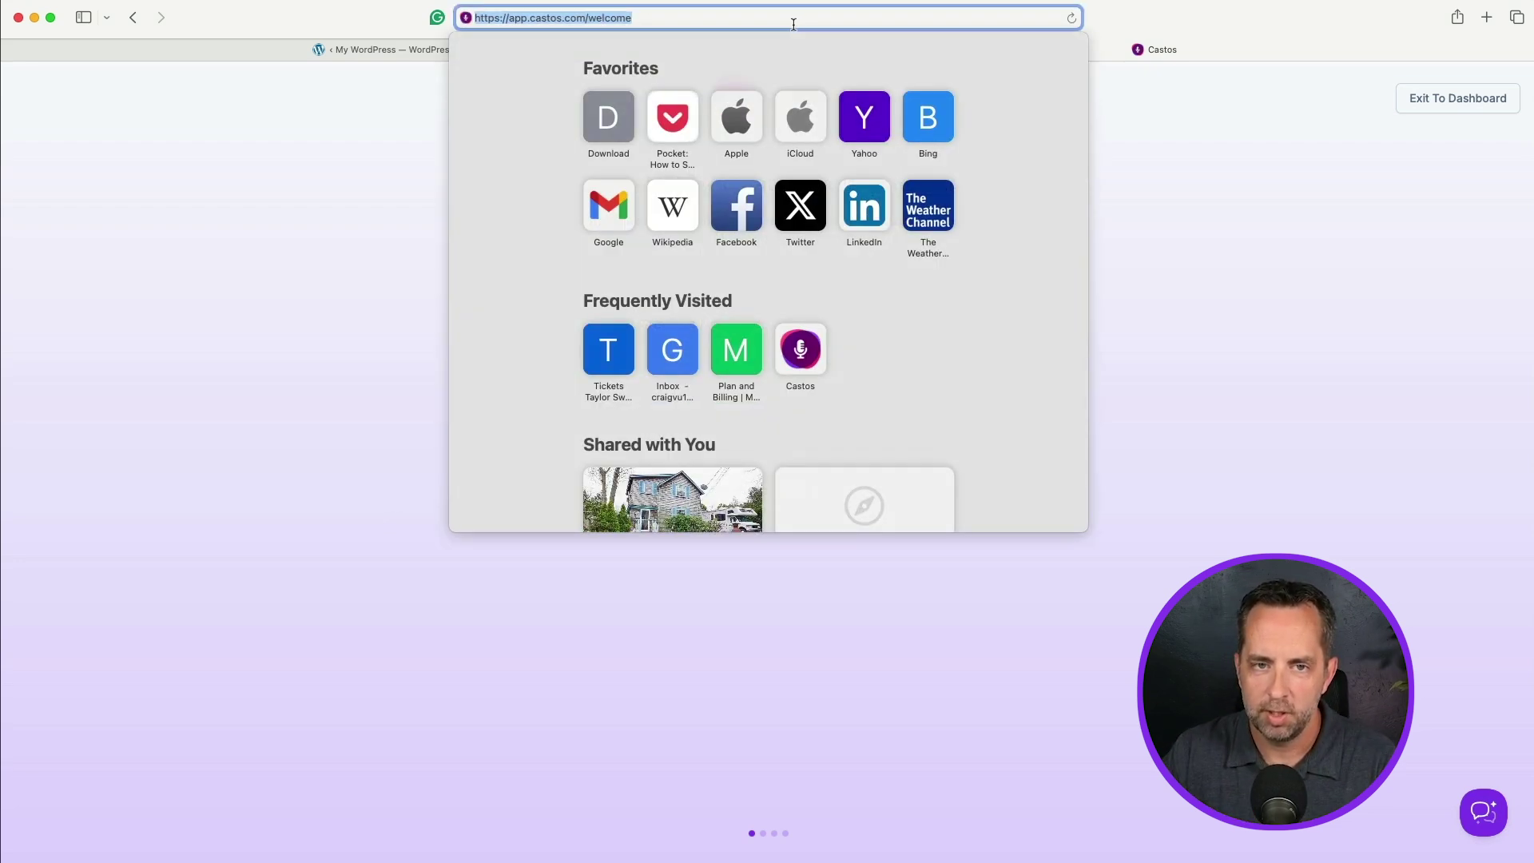
{"action": "left_click", "coordinate": [1188, 386]}
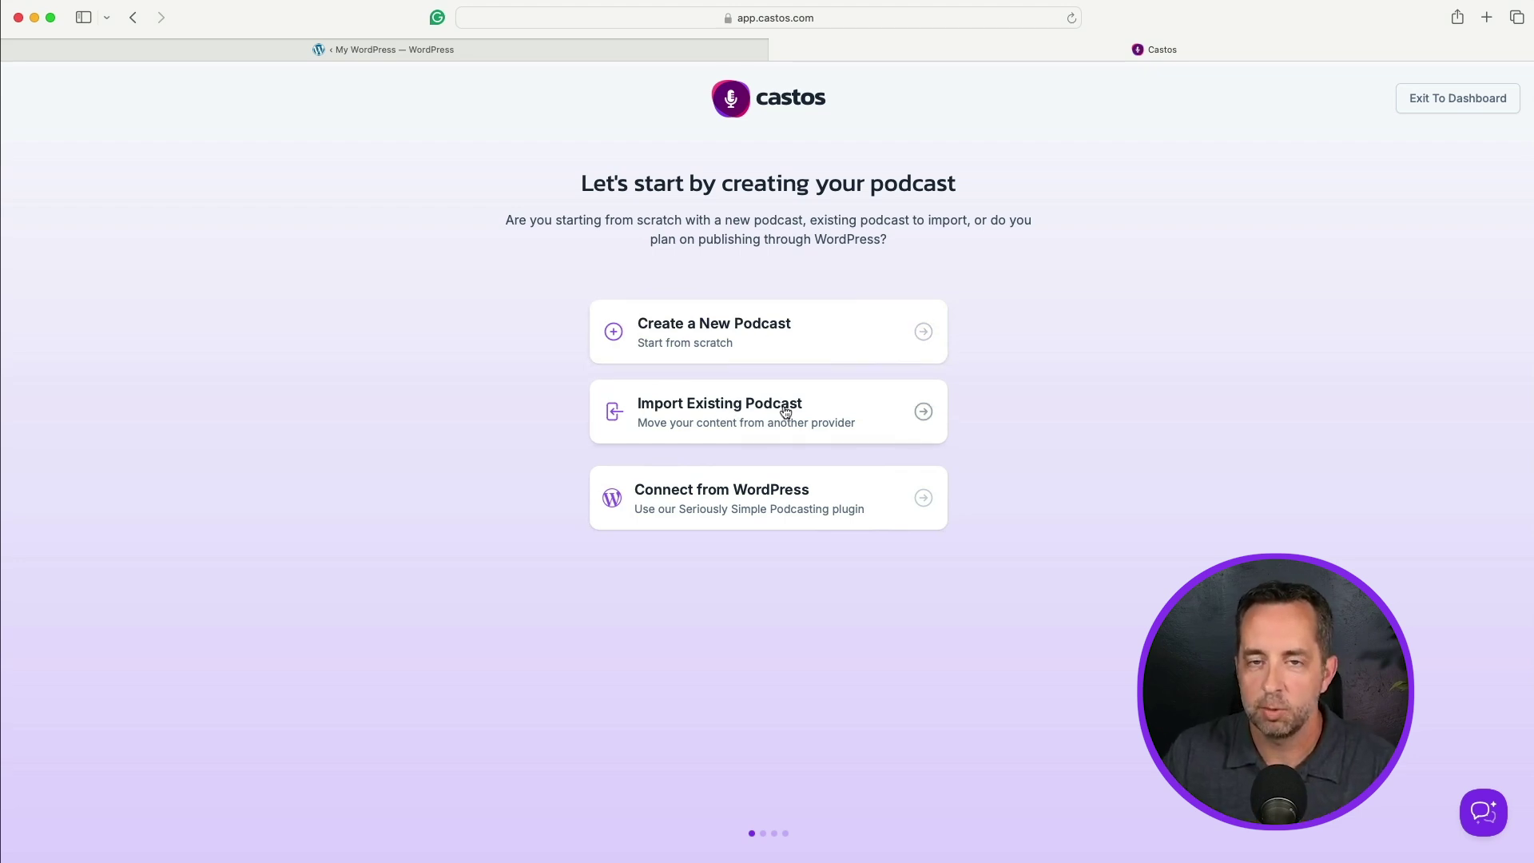
{"action": "left_click", "coordinate": [723, 498]}
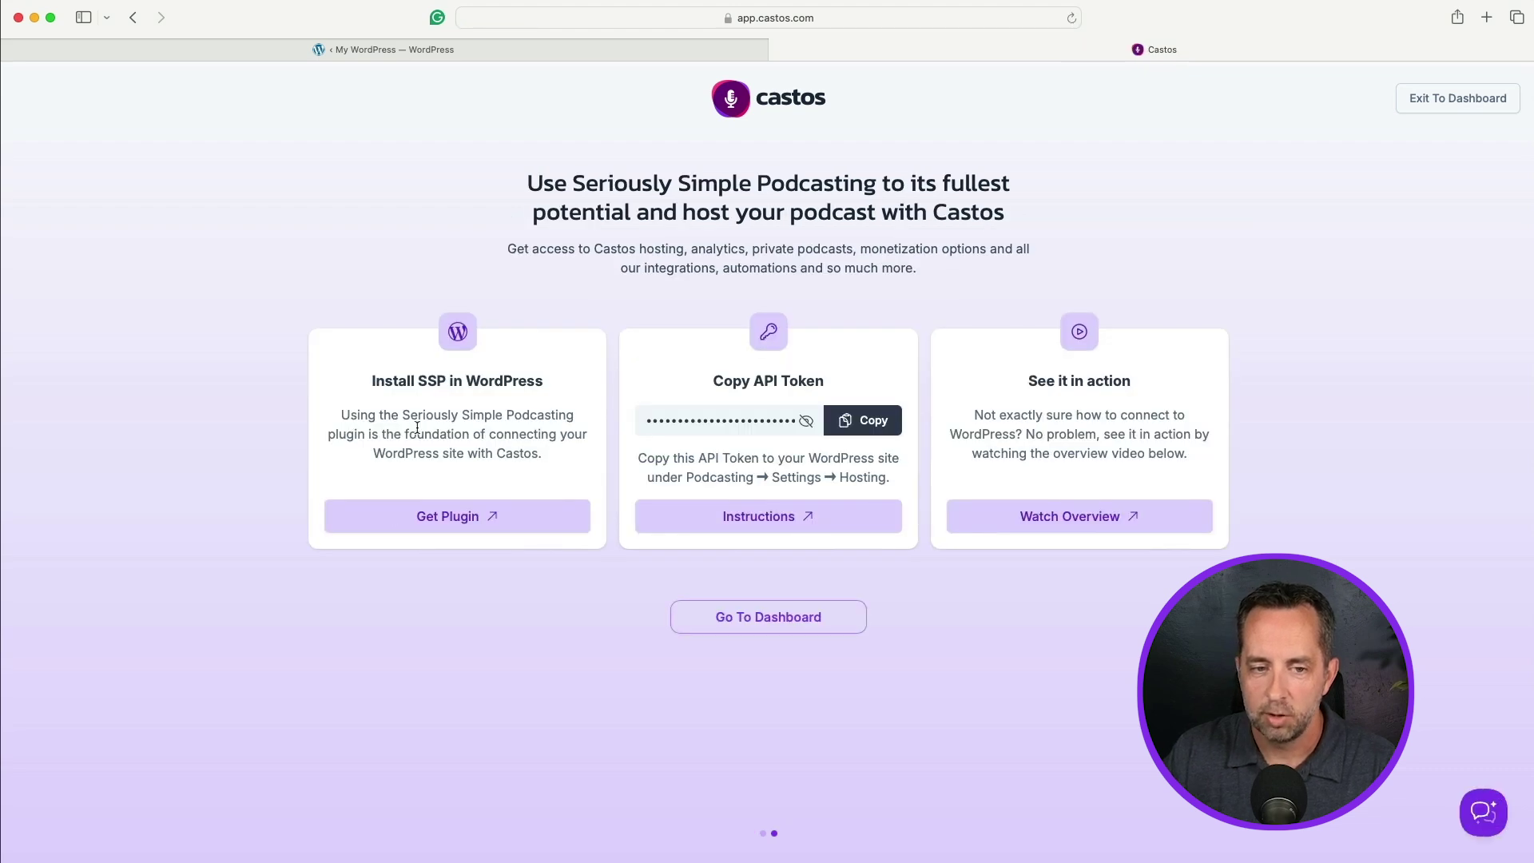
{"action": "left_click", "coordinate": [871, 421]}
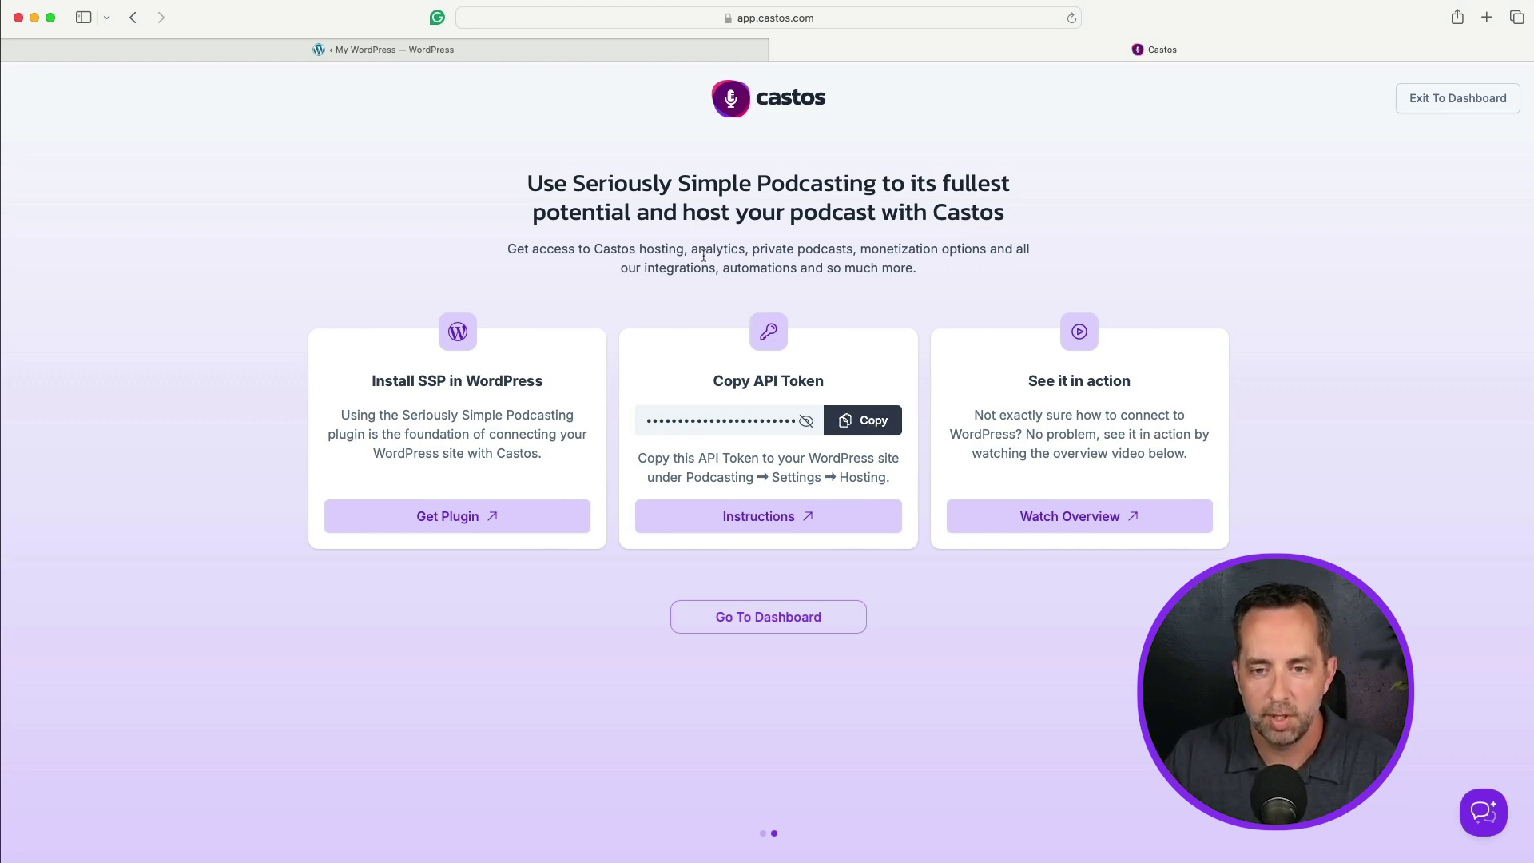
{"action": "left_click", "coordinate": [407, 56]}
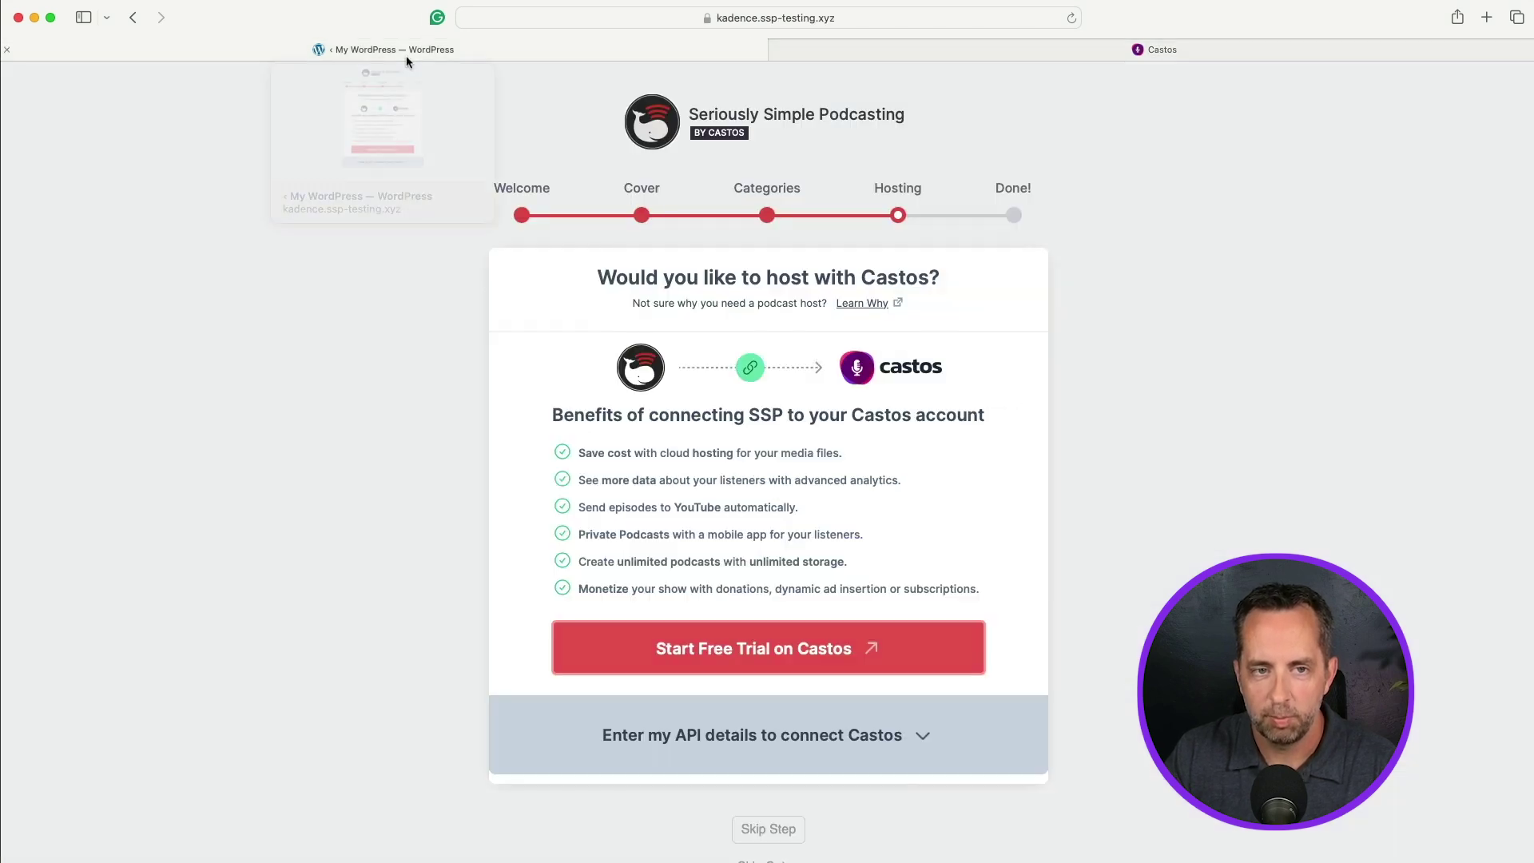
Paste the copied token into the Castos API Token field, connect Castos, and finish the wizard
{"action": "left_click", "coordinate": [773, 737]}
{"action": "scroll", "coordinate": [473, 533], "scroll_direction": "down", "scroll_amount": 4}
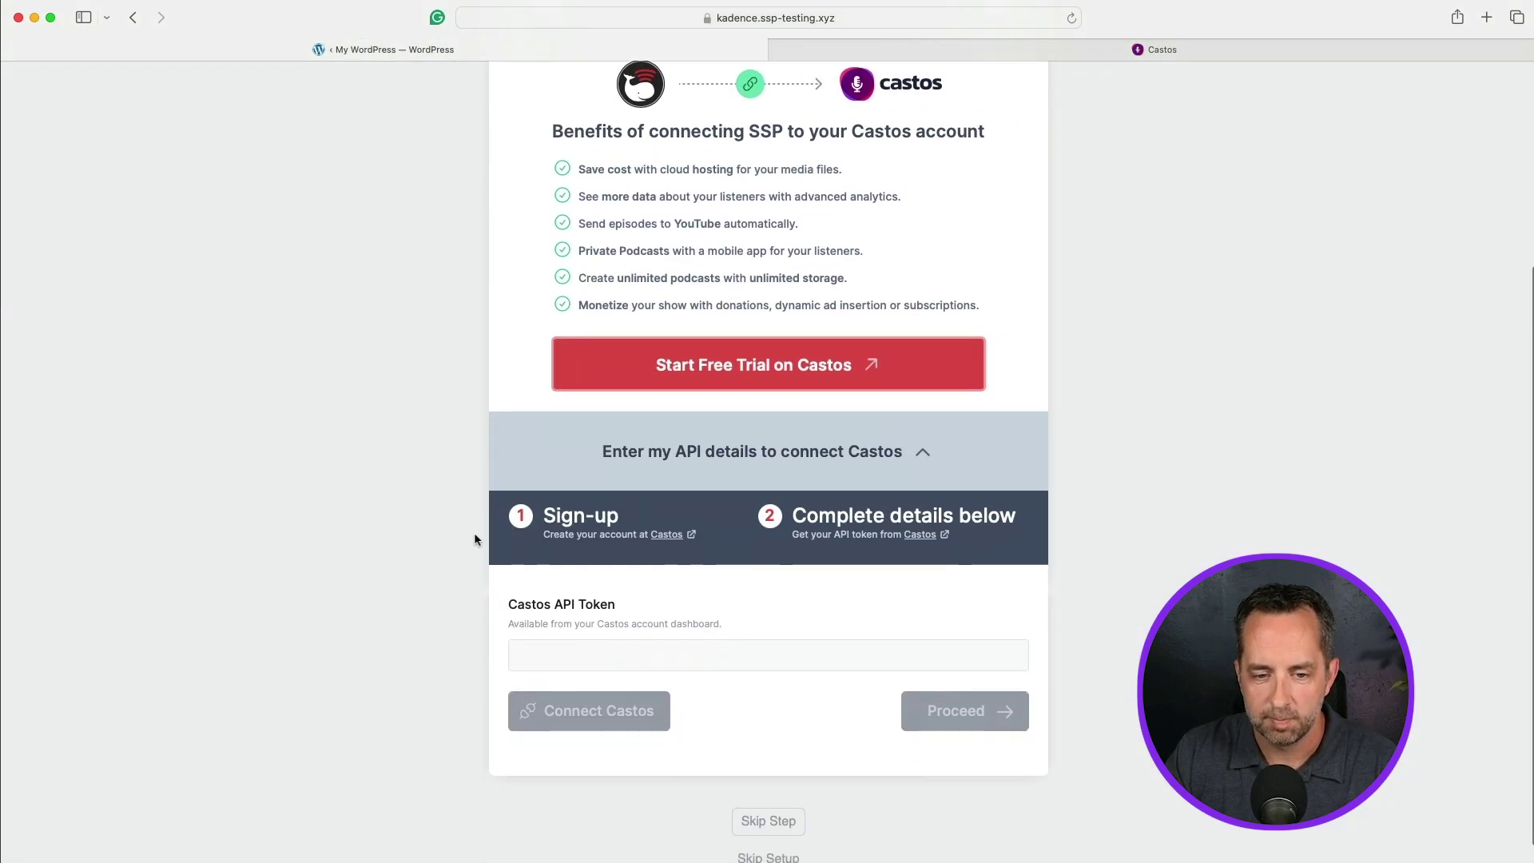
{"action": "left_click", "coordinate": [606, 619]}
{"action": "key", "text": "super+v"}
{"action": "left_click", "coordinate": [607, 687]}
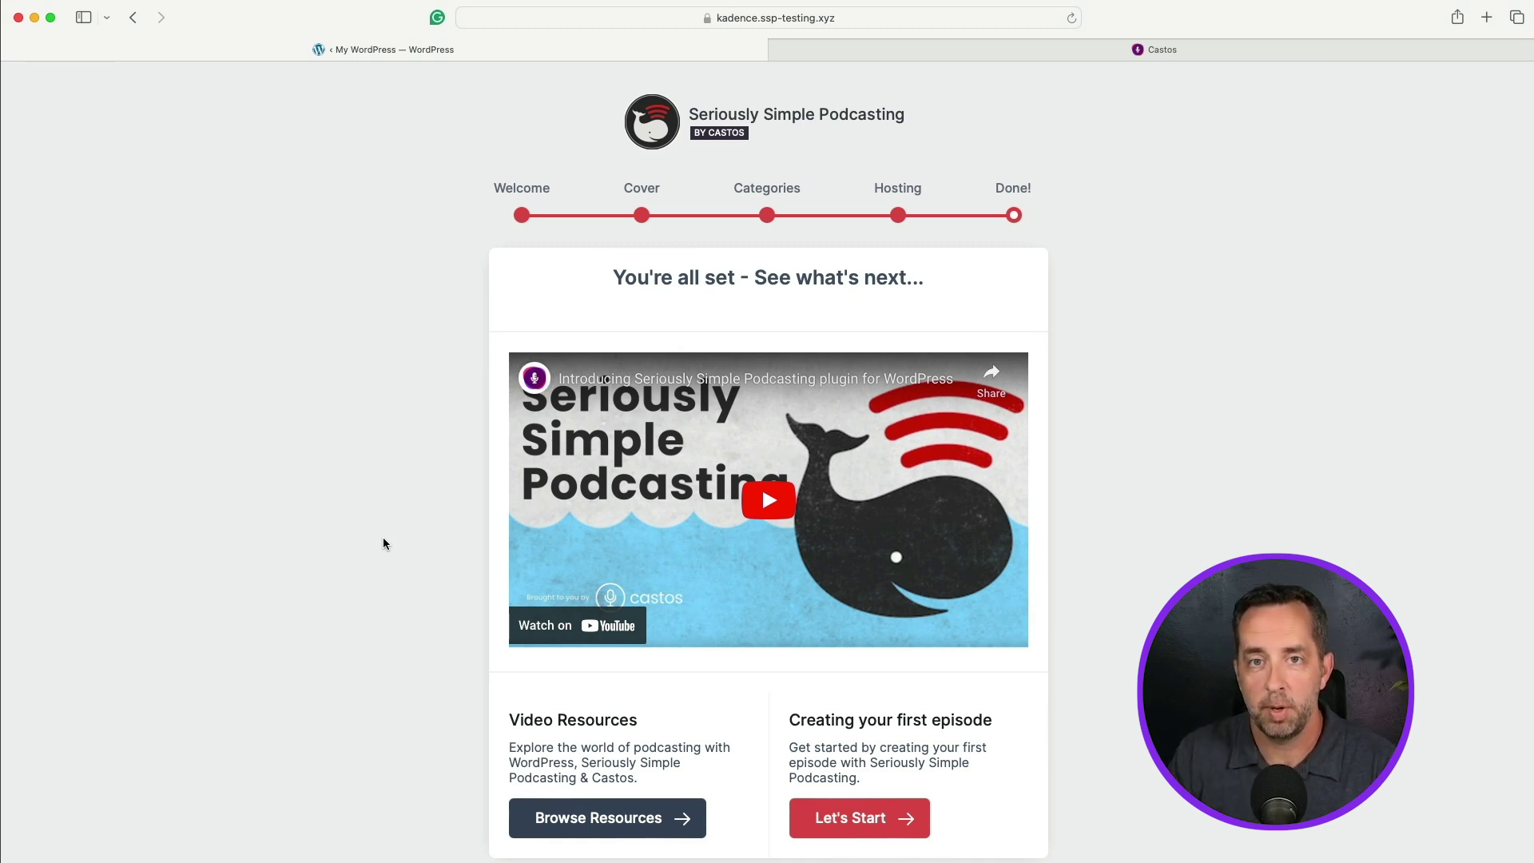
{"action": "scroll", "coordinate": [370, 405], "scroll_direction": "down", "scroll_amount": 3}
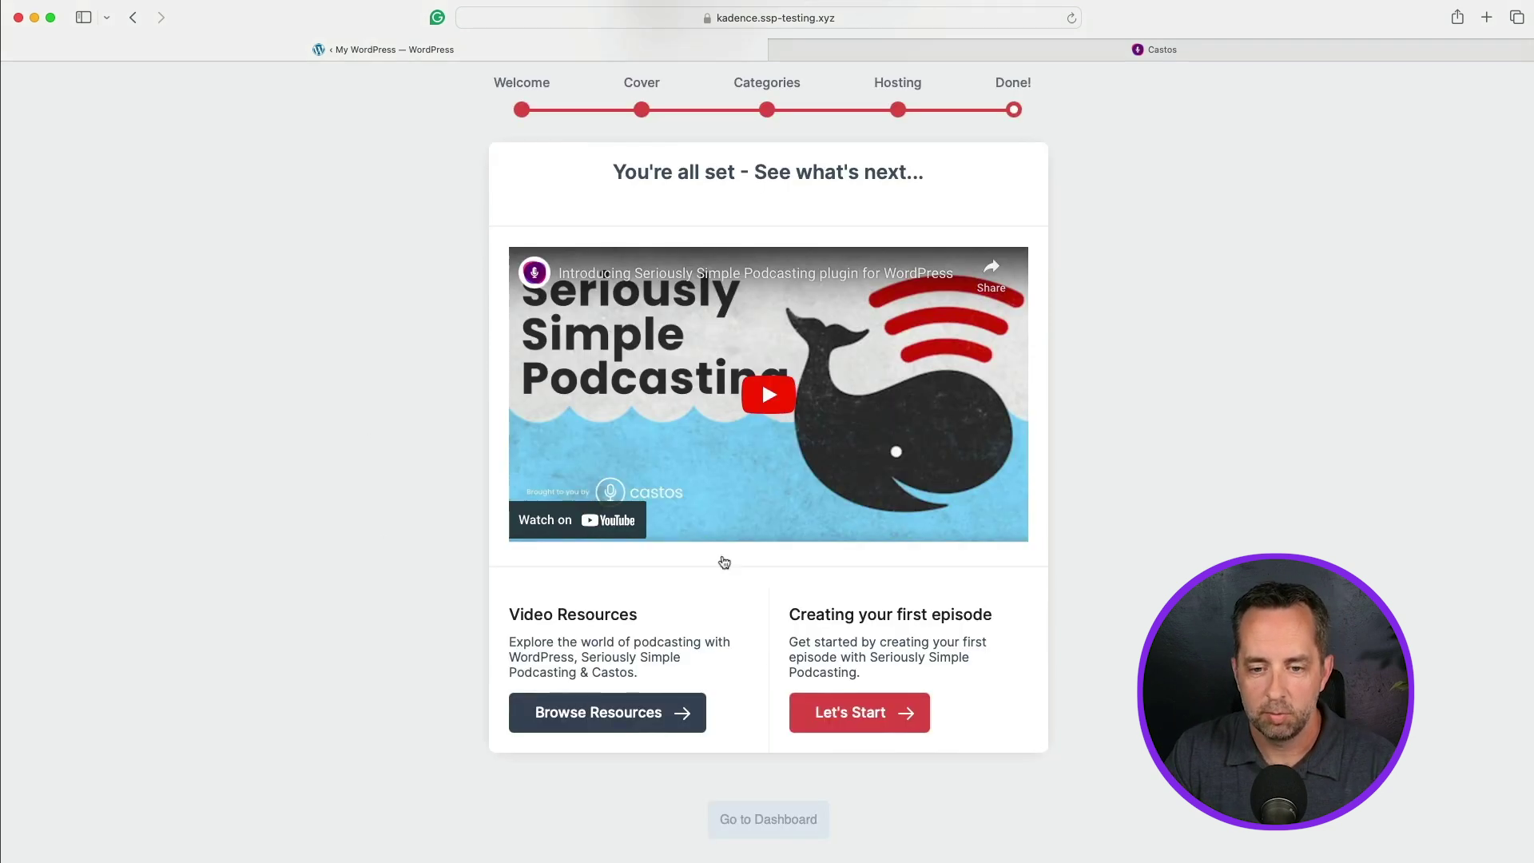
{"action": "left_click", "coordinate": [857, 726]}
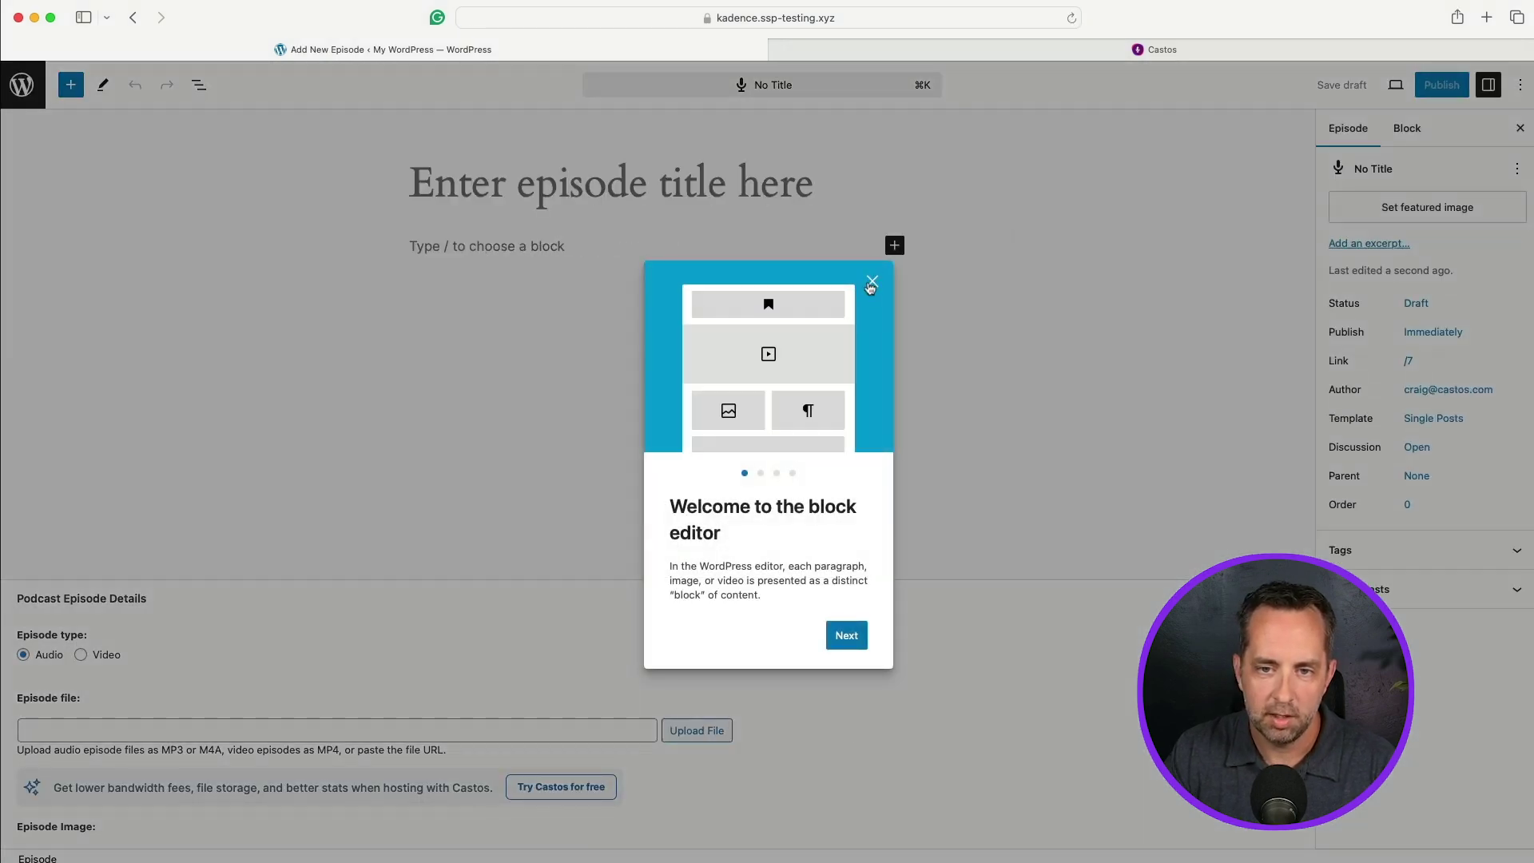
Title the new episode draft 'Episode 4: A New Hope'
{"action": "left_click", "coordinate": [873, 281]}
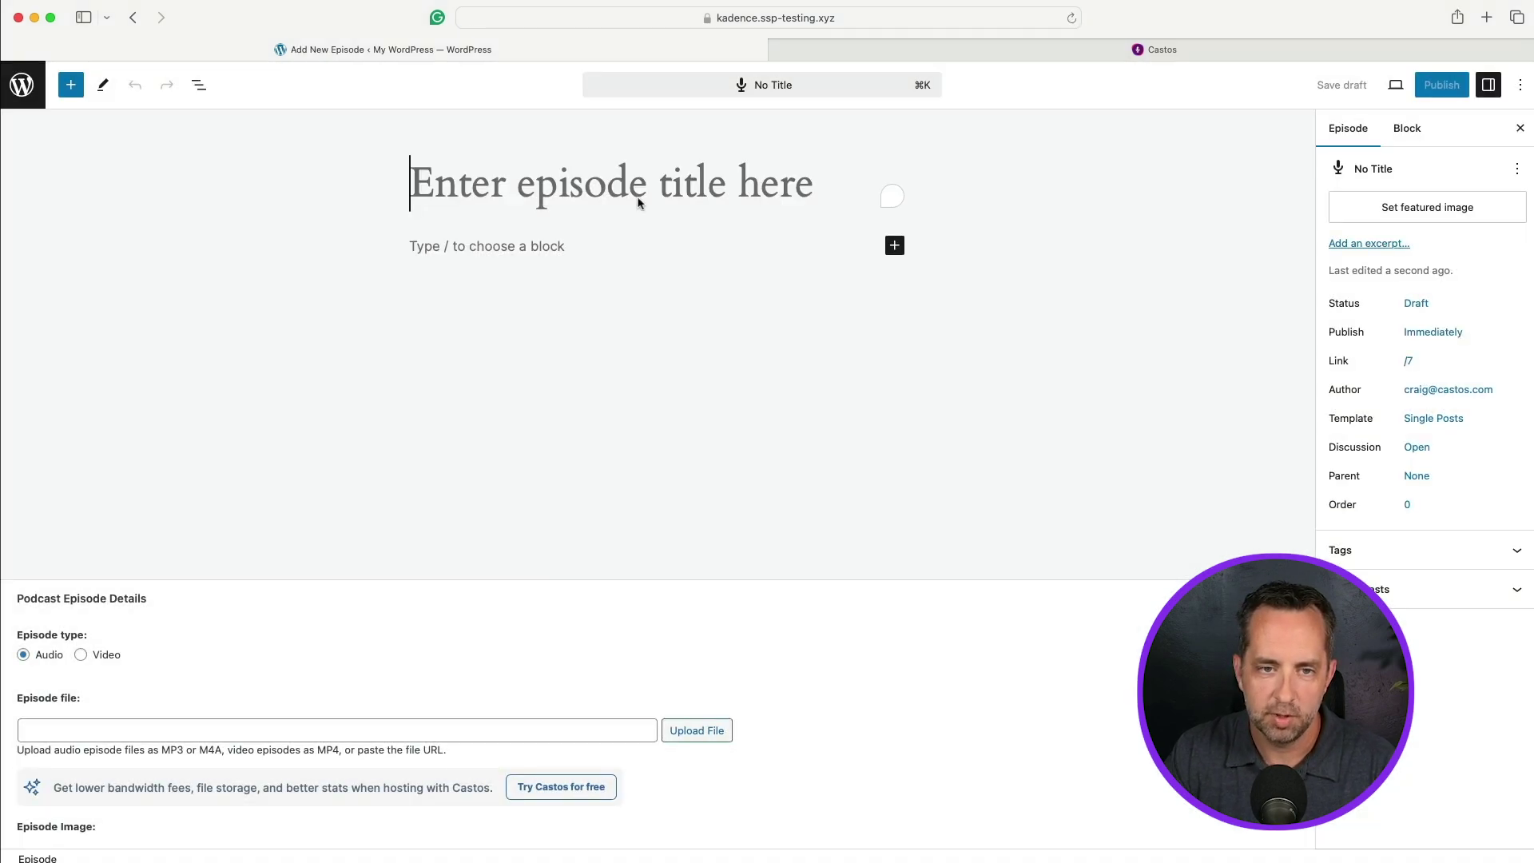
{"action": "type", "text": "Episo"}
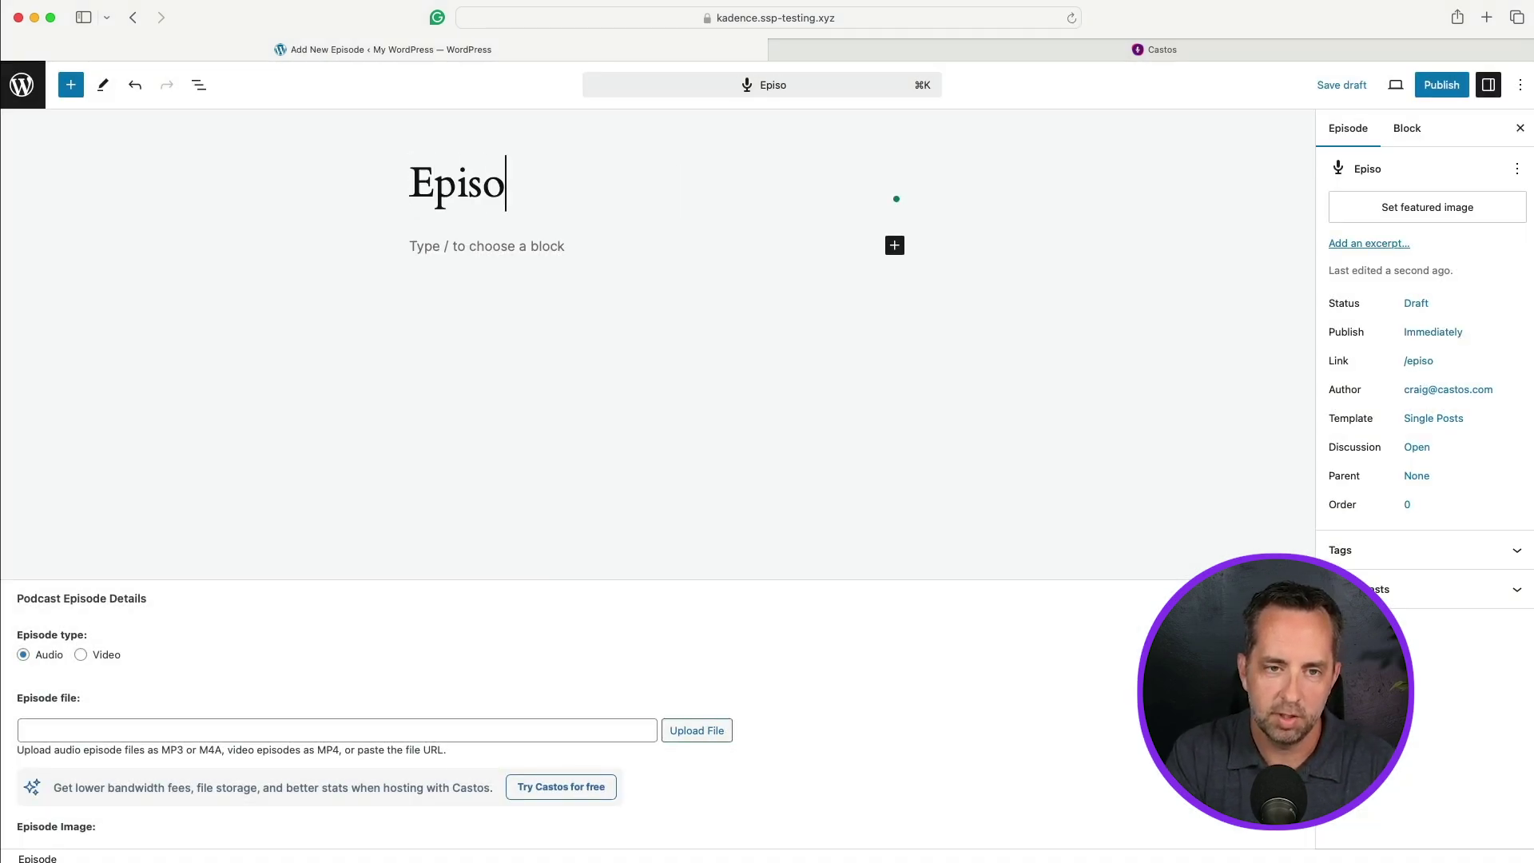
{"action": "type", "text": "de 4: A N"}
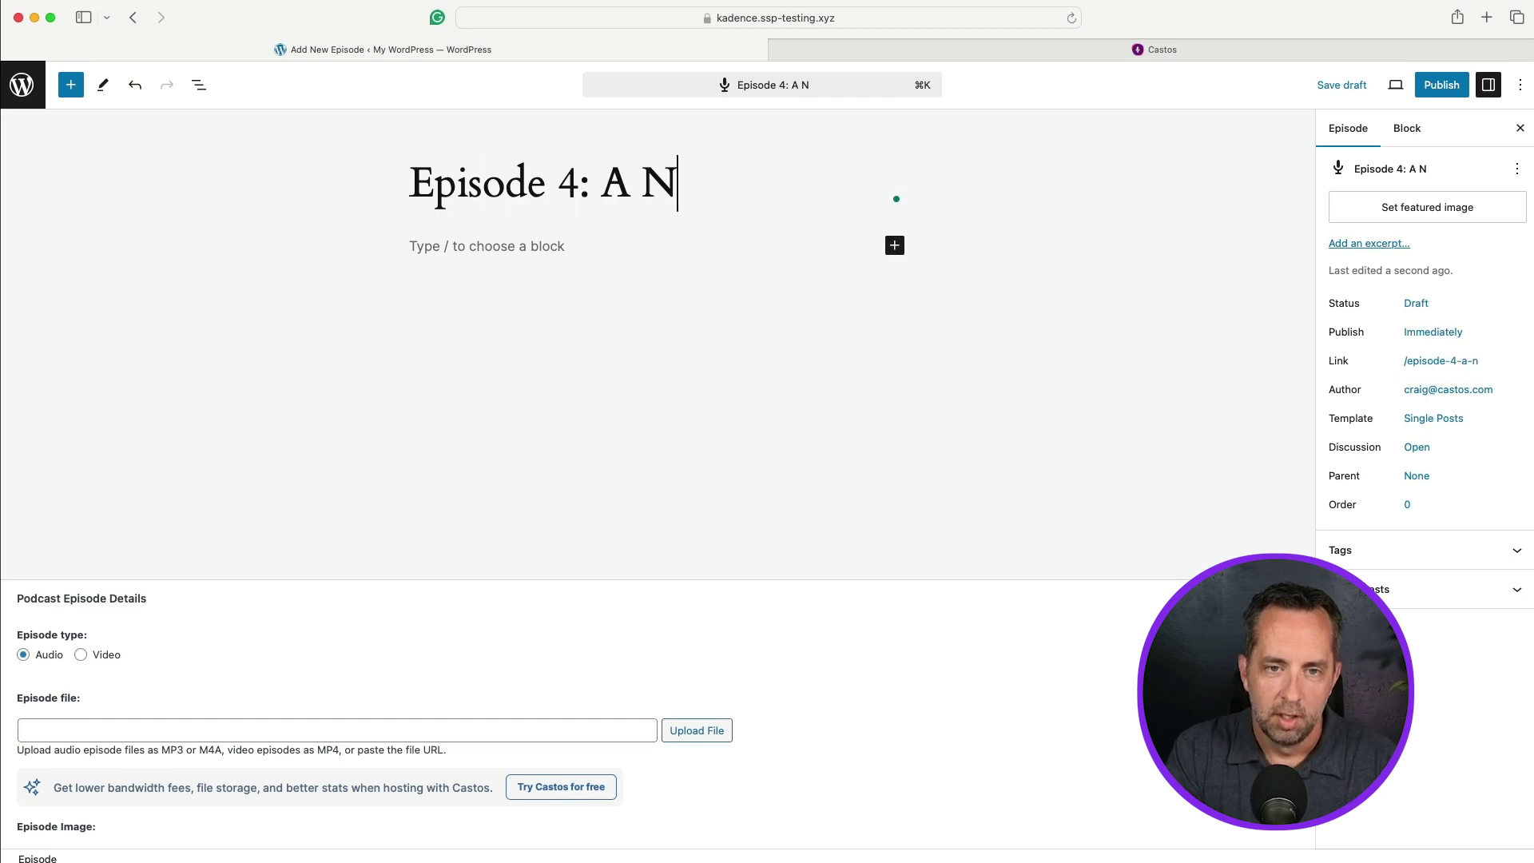
{"action": "type", "text": "ew Hope"}
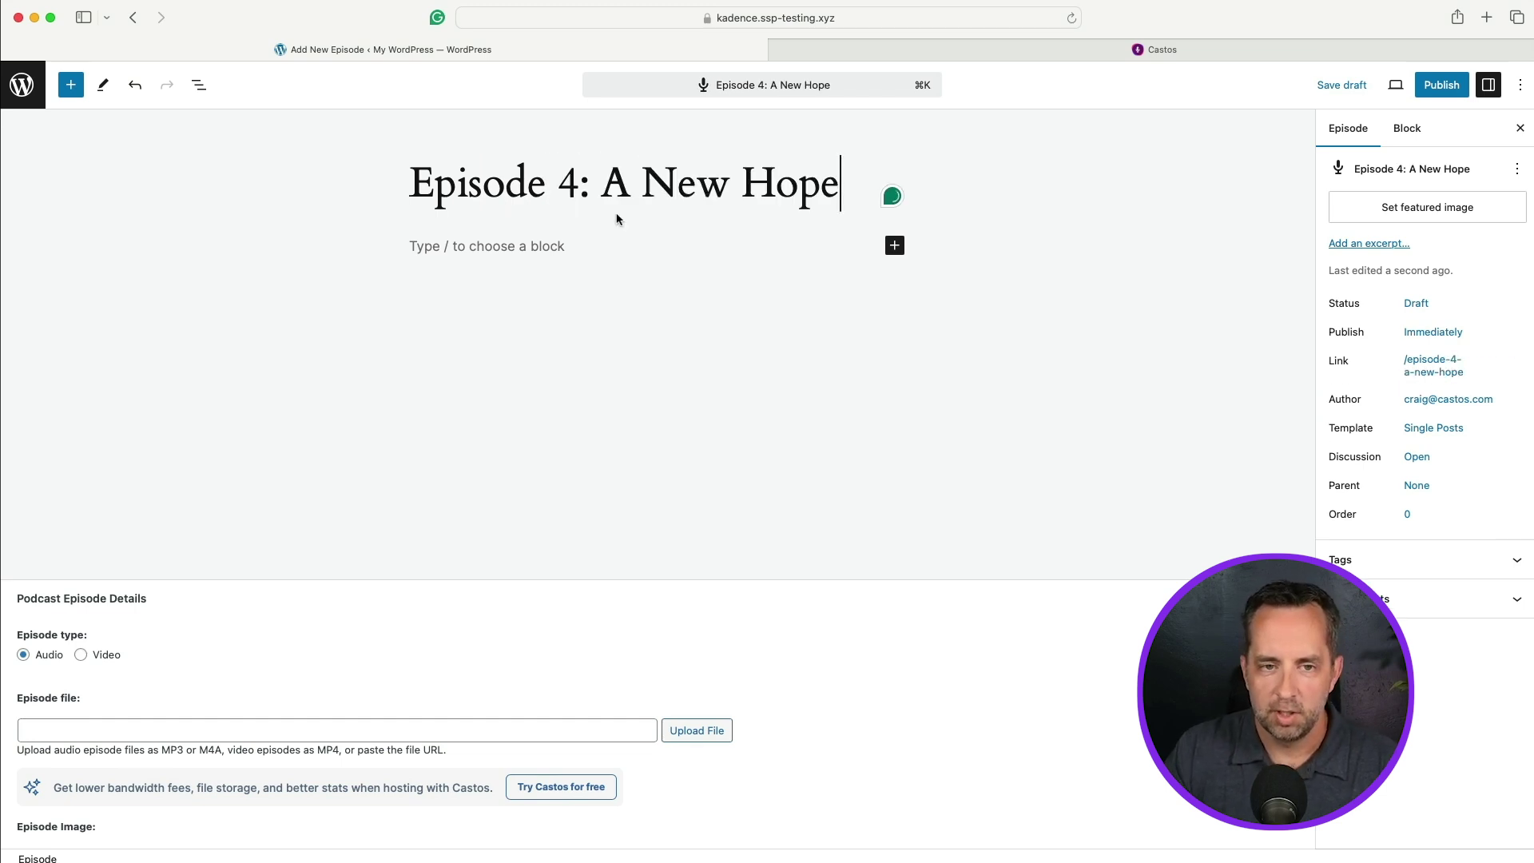
{"action": "left_click", "coordinate": [531, 251]}
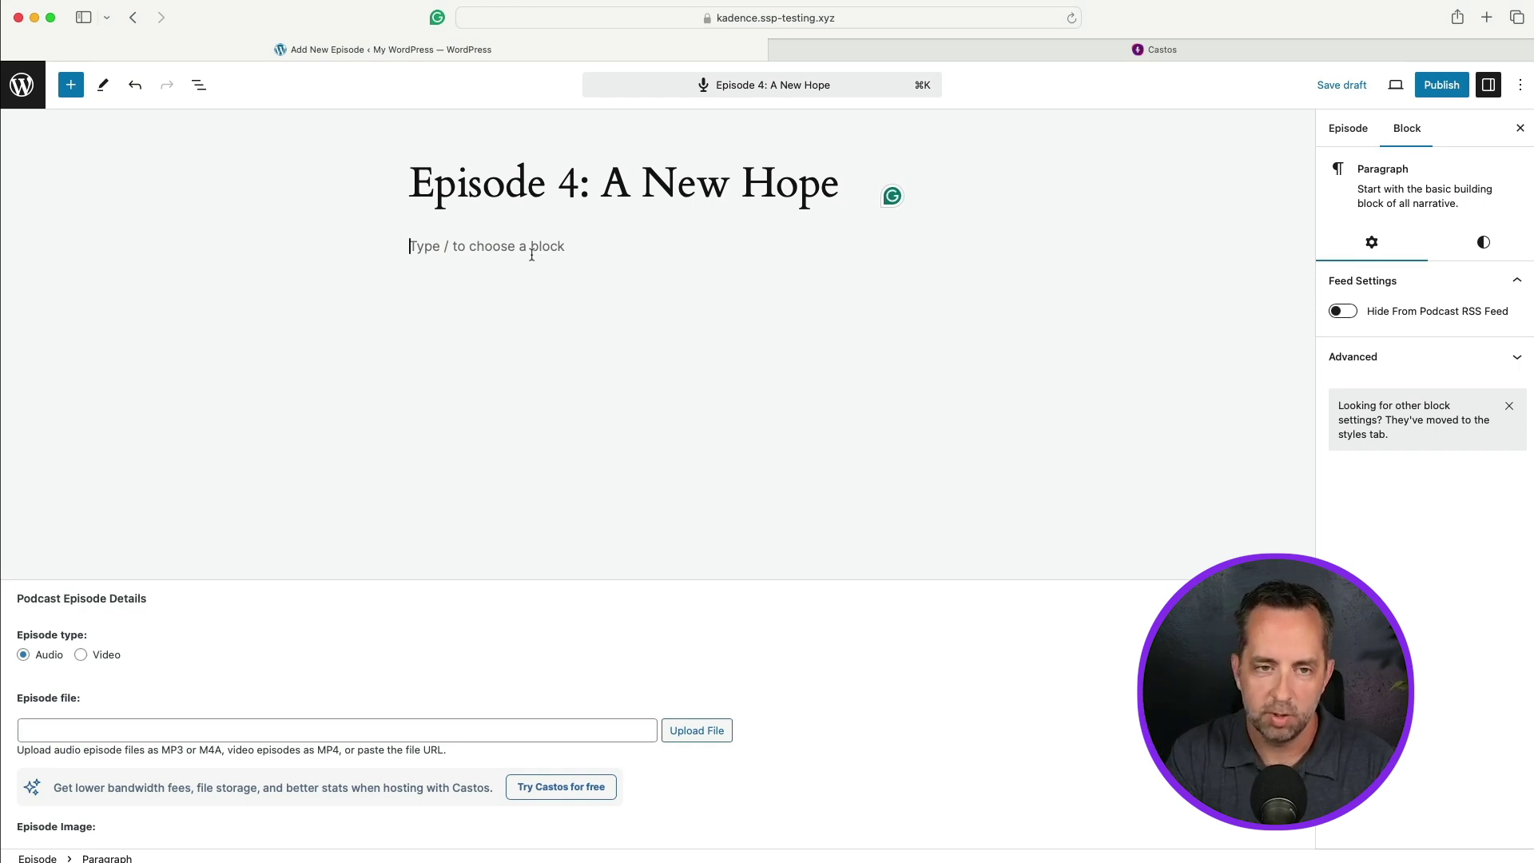
Write 'The episode discription', 'Long form', and a bullet list with 'Bullet 1' and 'bullet 2'
{"action": "type", "text": "The episode discription"}
{"action": "key", "text": "Return"}
{"action": "type", "text": "Long form"}
{"action": "key", "text": "Return"}
{"action": "type", "text": "- Bullet 1"}
{"action": "key", "text": "Return"}
{"action": "type", "text": "bullet 2"}
{"action": "key", "text": "Return"}
{"action": "key", "text": "Return"}
{"action": "type", "text": "Links here"}
{"action": "key", "text": "shift+super+Left"}
{"action": "key", "text": "super+k"}
{"action": "type", "text": "https://castos.com"}
{"action": "key", "text": "Return"}
{"action": "left_click", "coordinate": [765, 463]}
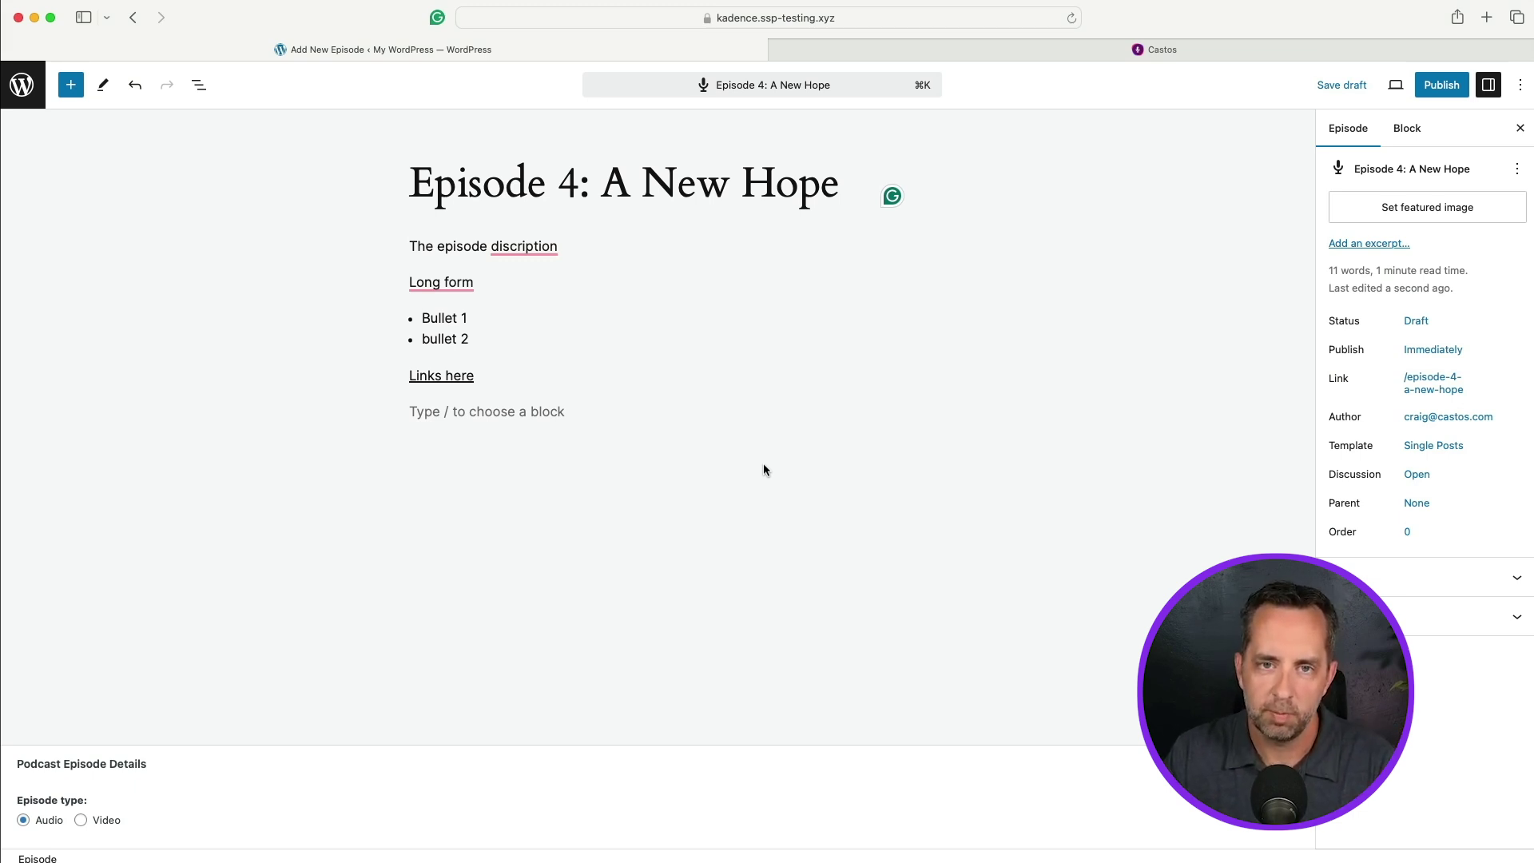
Scroll down to Podcast Episode Details, where chill_and_study_beat_1724174132542.m4a is the episode file
{"action": "mouse_move", "coordinate": [643, 352]}
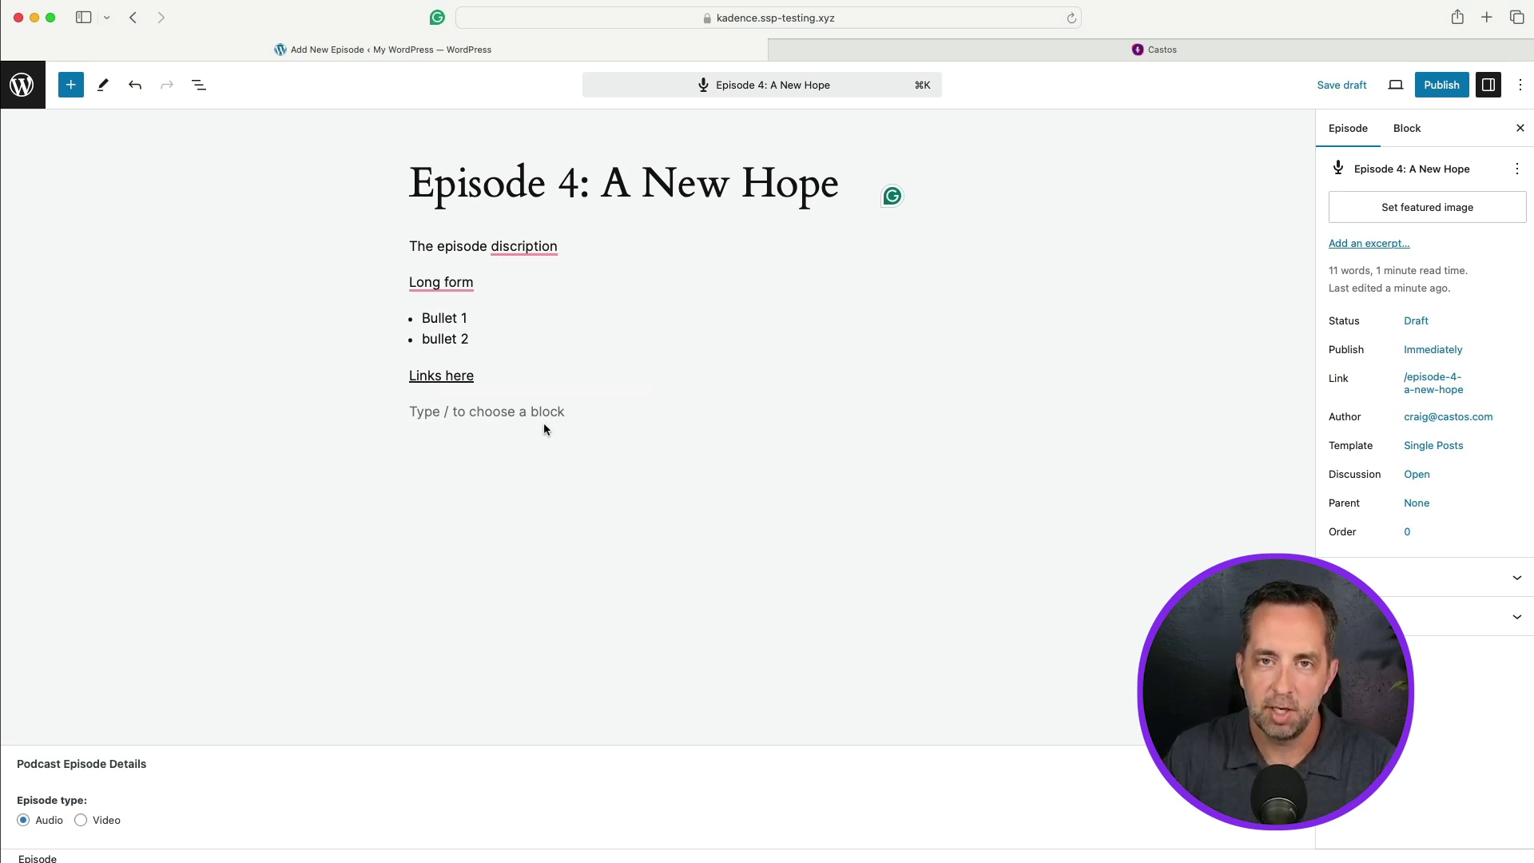
{"action": "scroll", "coordinate": [301, 637], "scroll_direction": "down", "scroll_amount": 5}
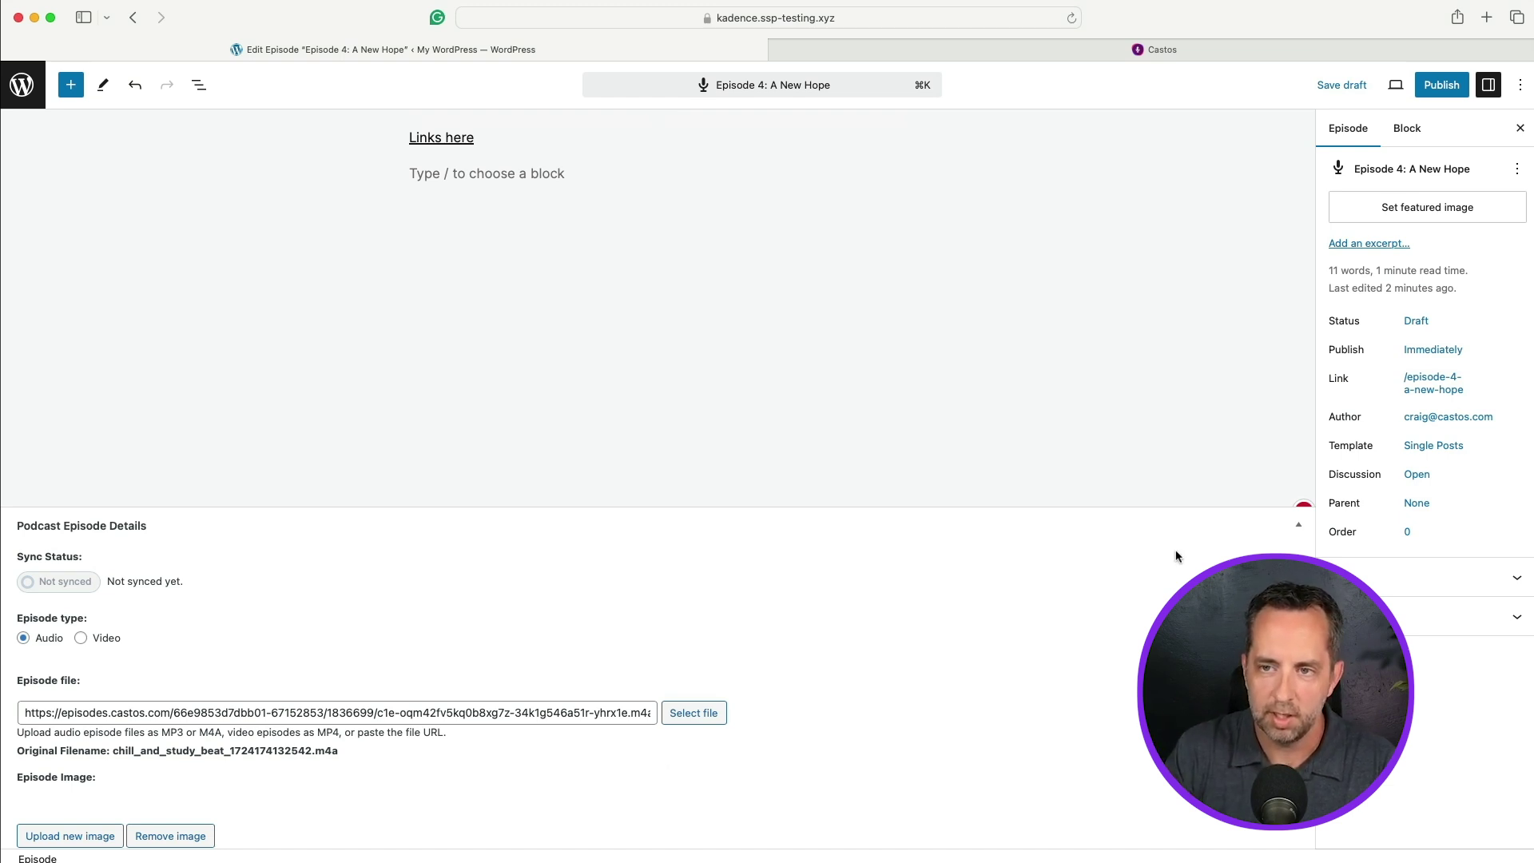
{"action": "scroll", "coordinate": [836, 614], "scroll_direction": "down", "scroll_amount": 1}
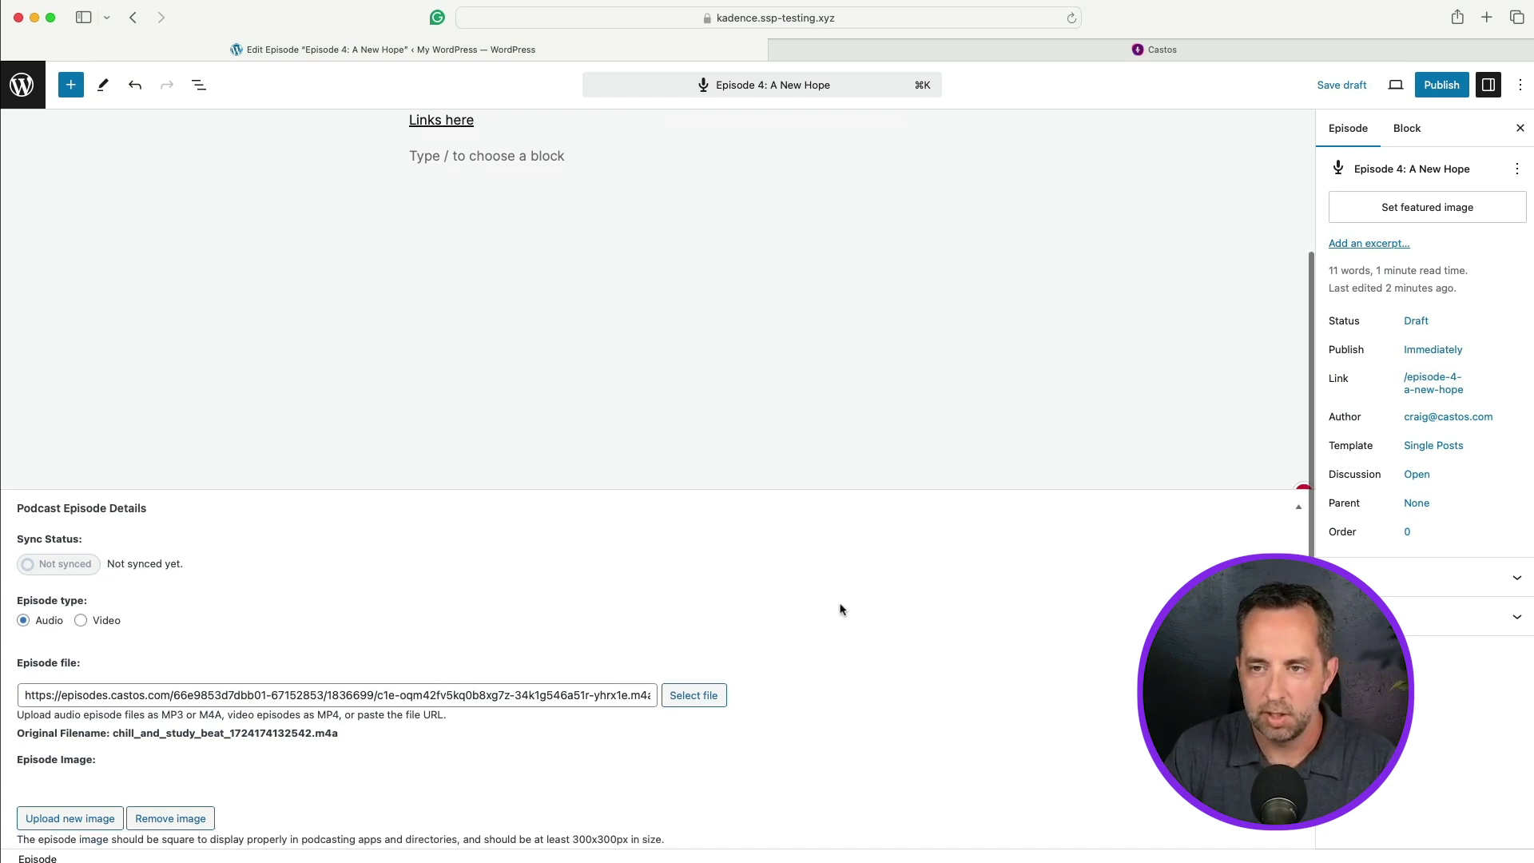
Publish Episode 4 through the pre-publish check and open its live episode page
{"action": "left_click", "coordinate": [1447, 92]}
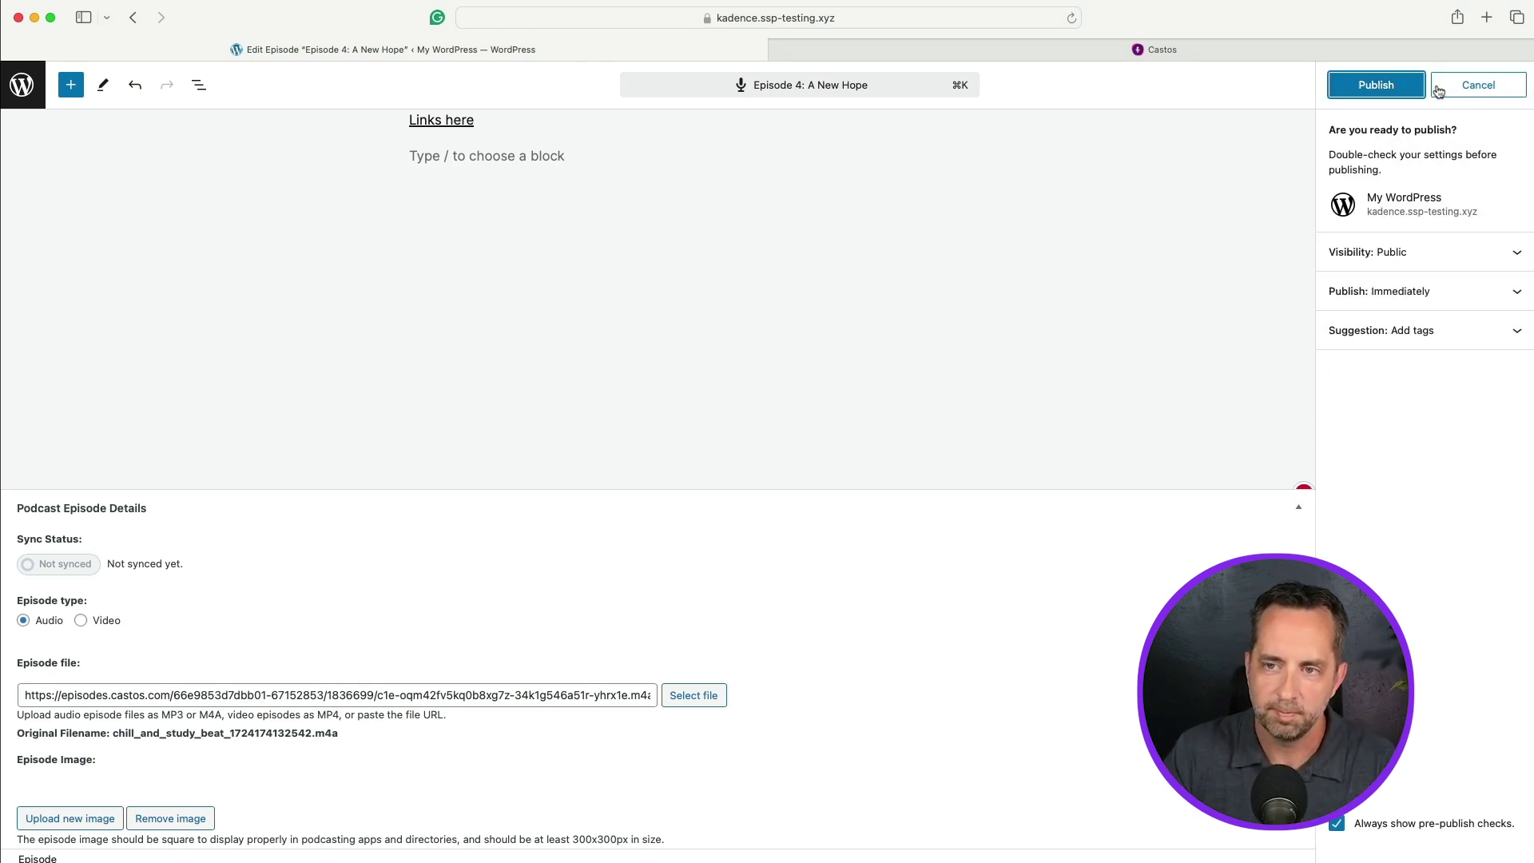
{"action": "left_click", "coordinate": [1418, 88]}
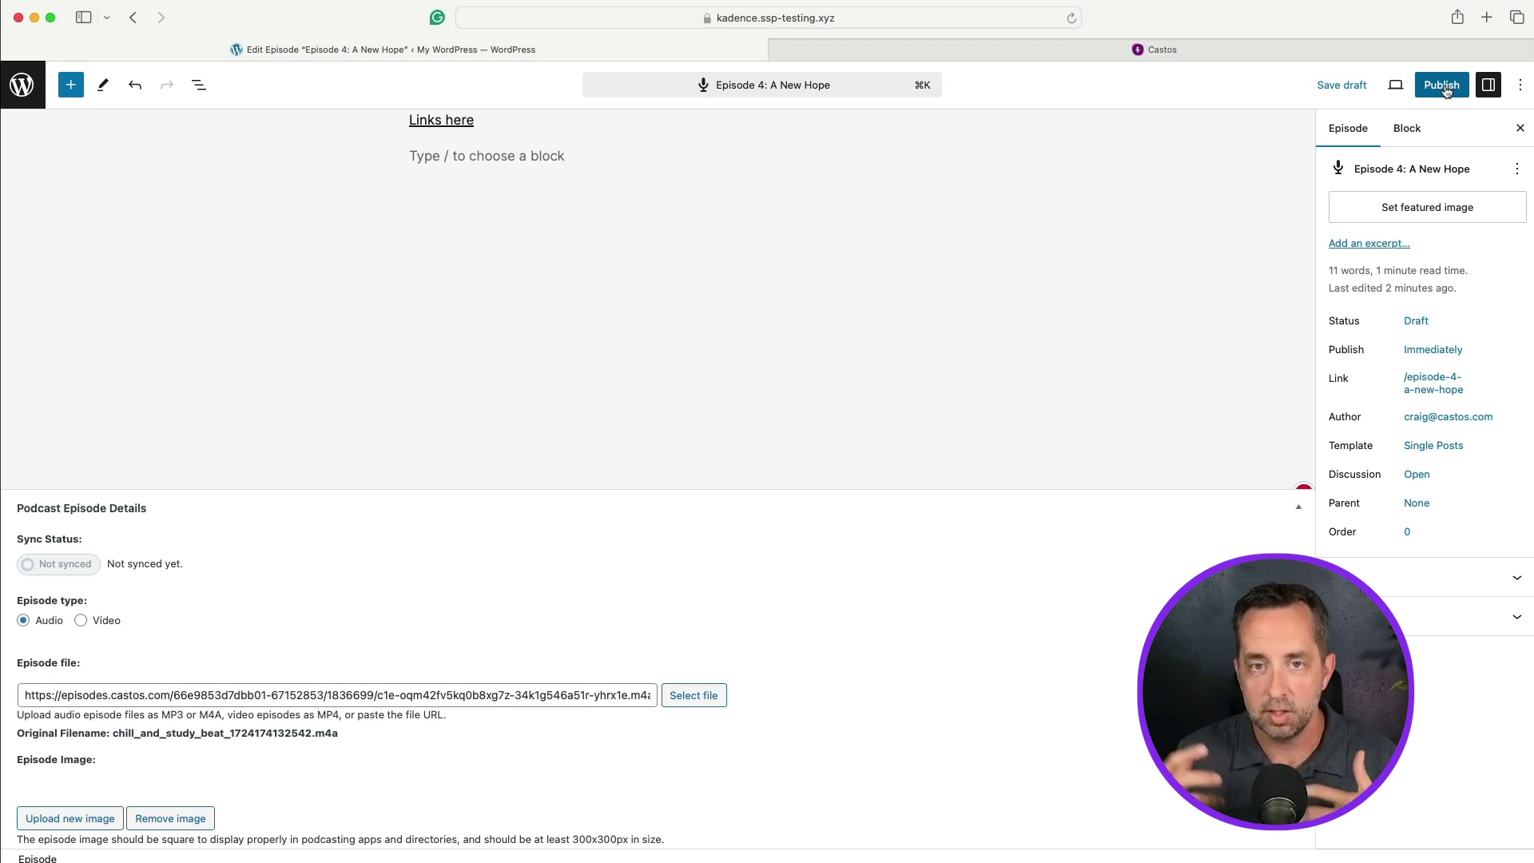
{"action": "left_click", "coordinate": [1446, 90]}
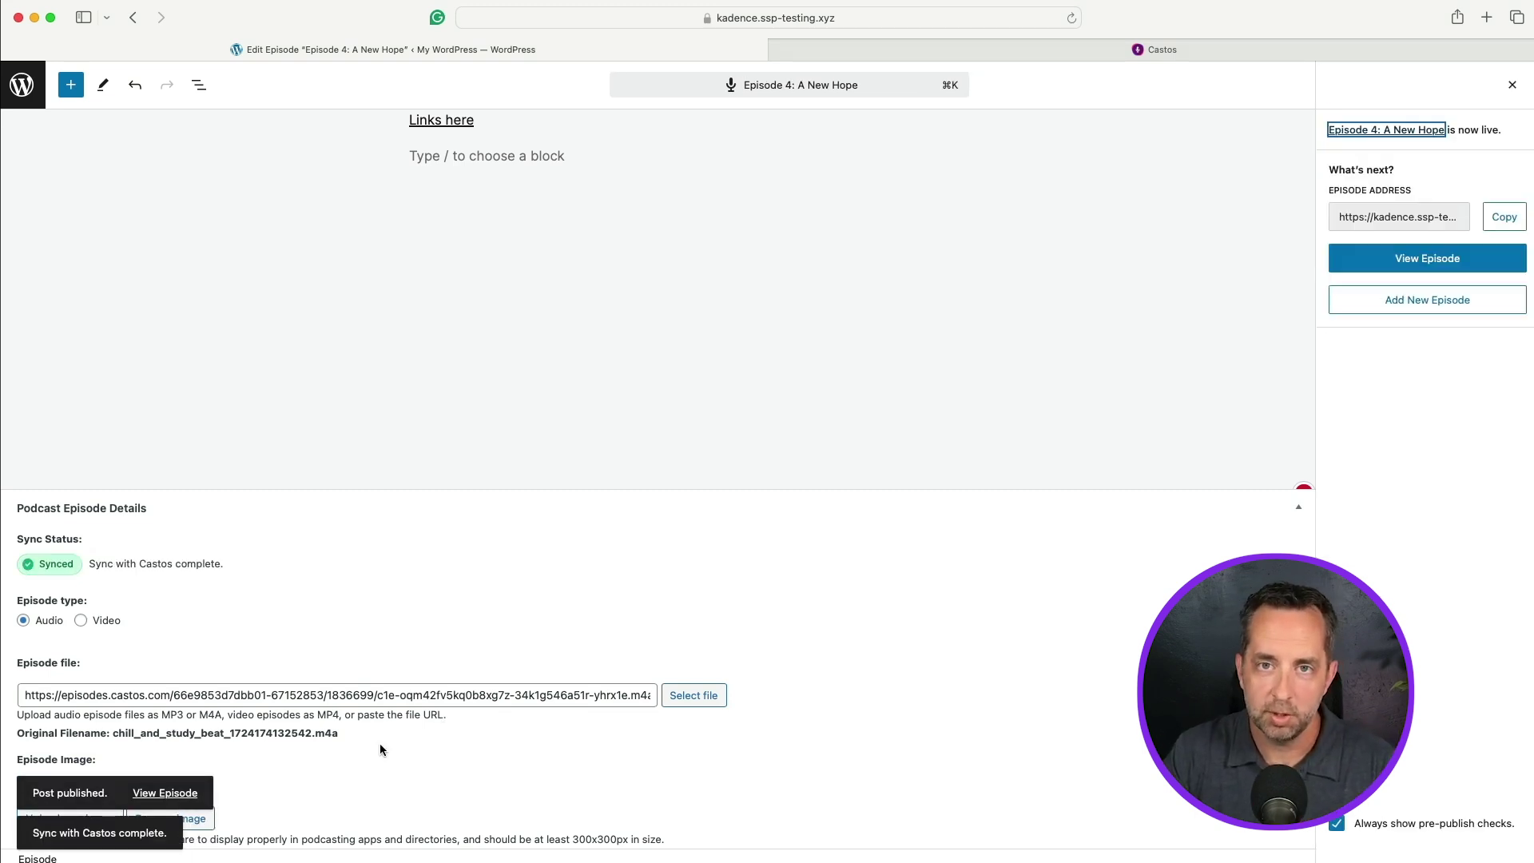
{"action": "left_click", "coordinate": [174, 791]}
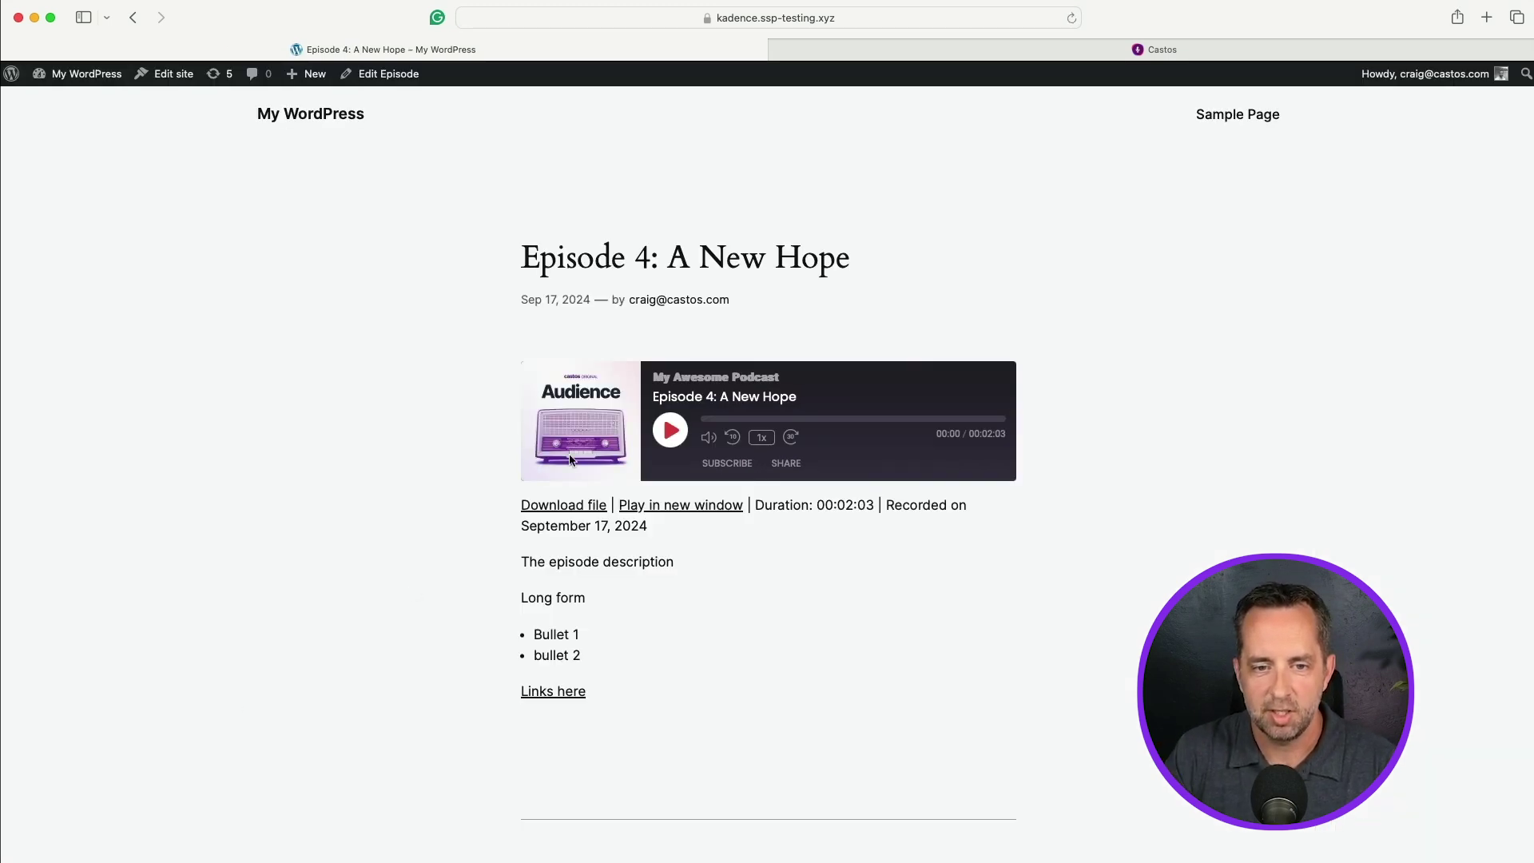
Play the episode's audio in the podcast player to confirm it works
{"action": "left_click", "coordinate": [671, 432]}
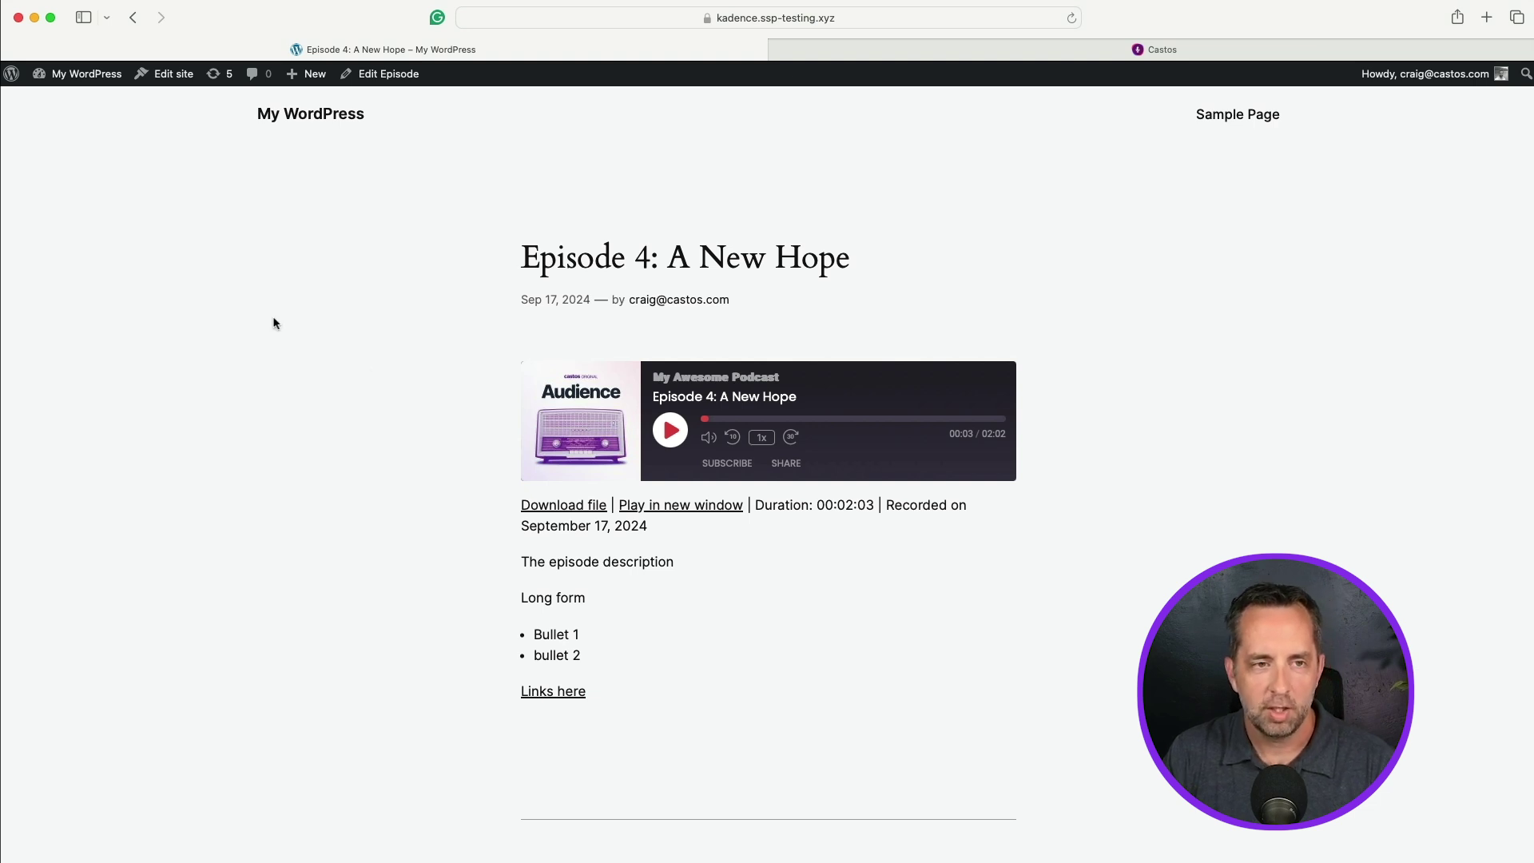
Return to the dashboard and open the Podcasting list of all podcasts showing My Awesome Podcast
{"action": "left_click", "coordinate": [84, 73]}
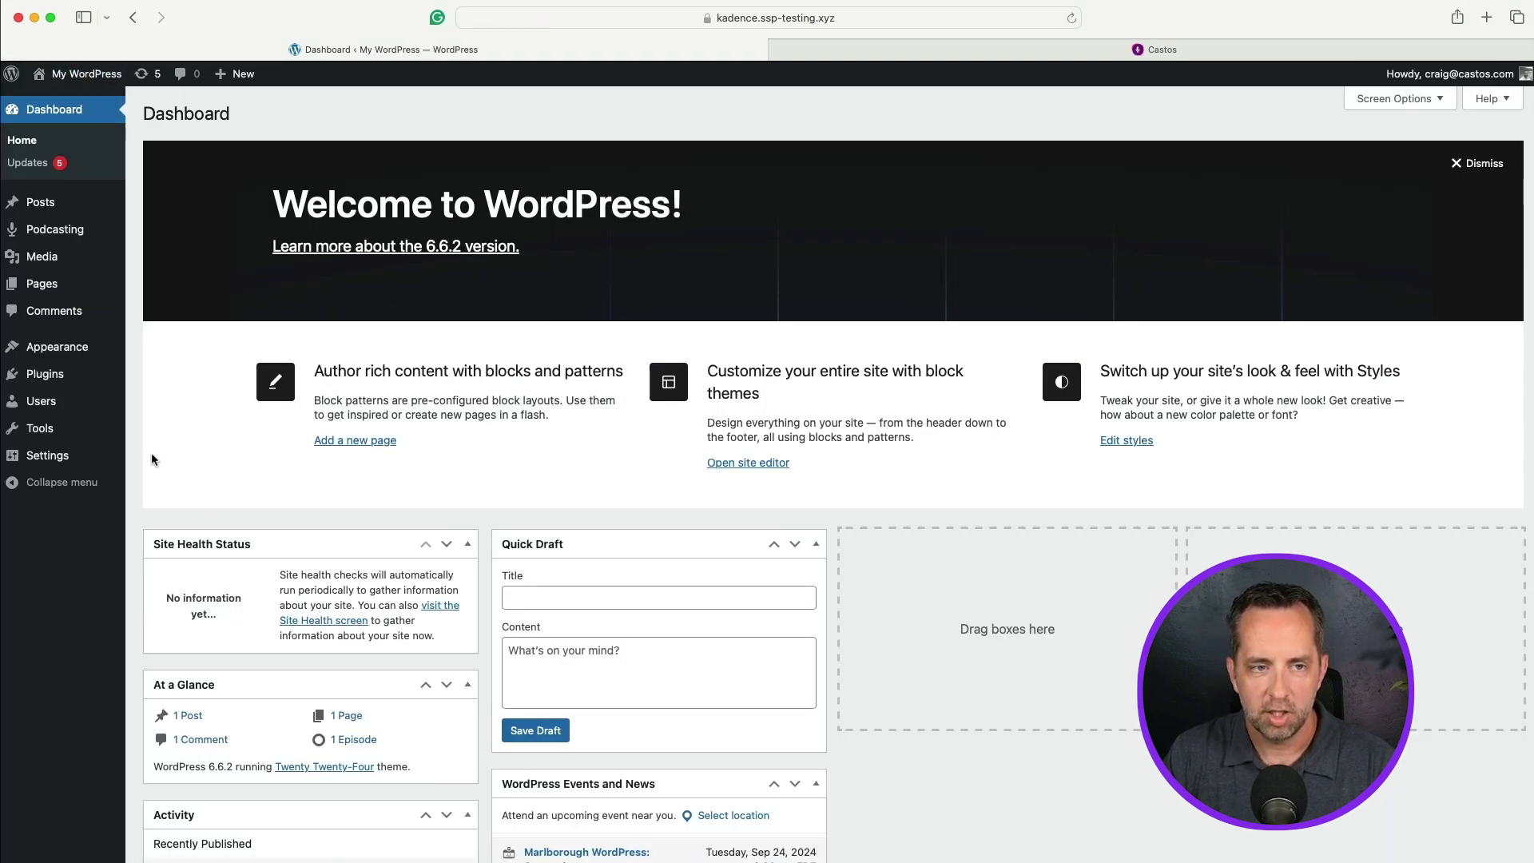
{"action": "mouse_move", "coordinate": [54, 231]}
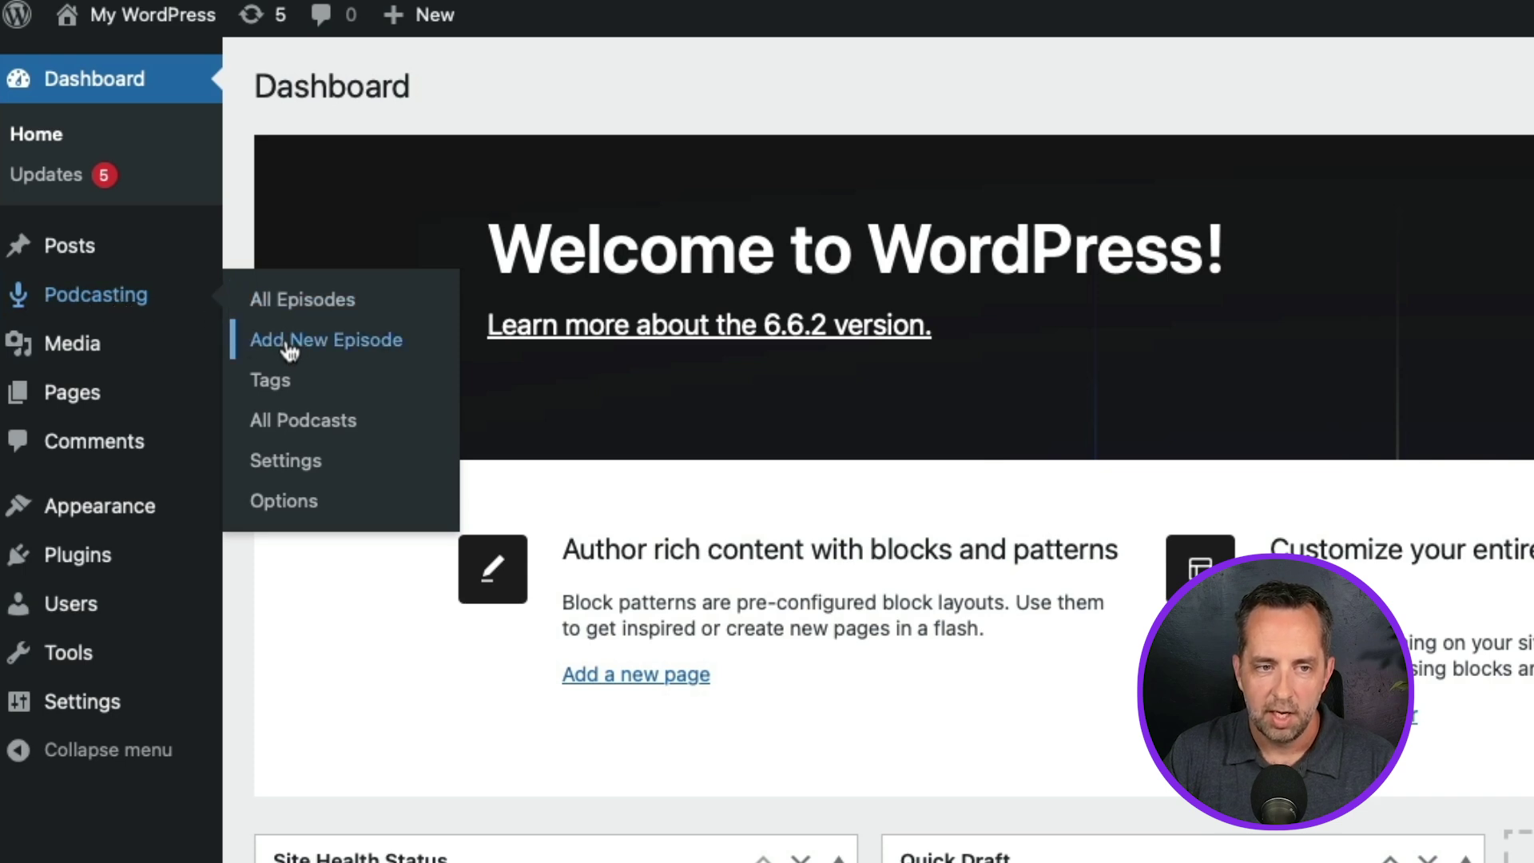
{"action": "left_click", "coordinate": [286, 302]}
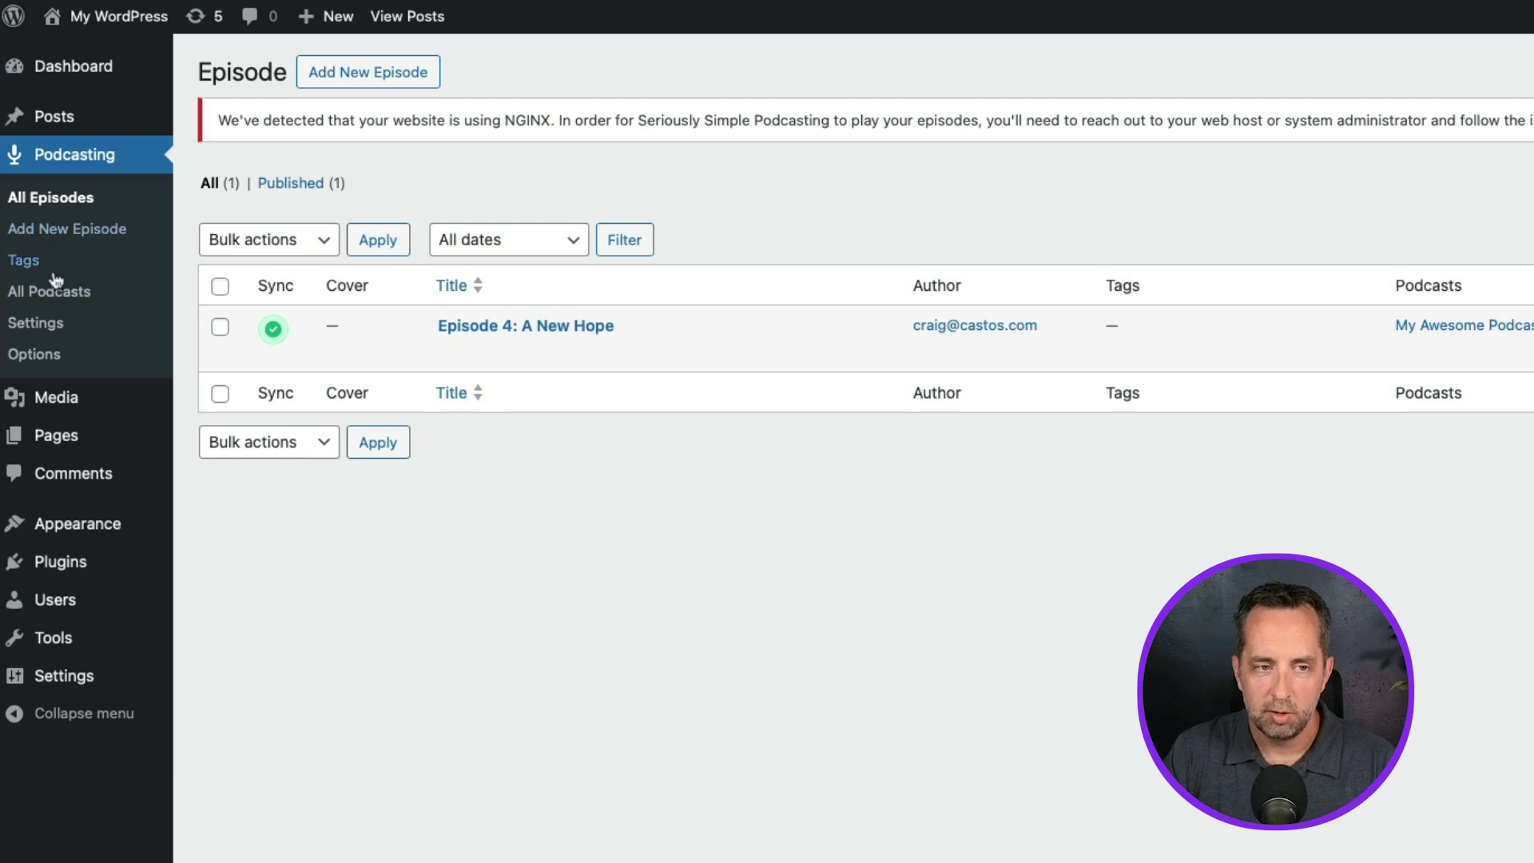
{"action": "left_click", "coordinate": [68, 301]}
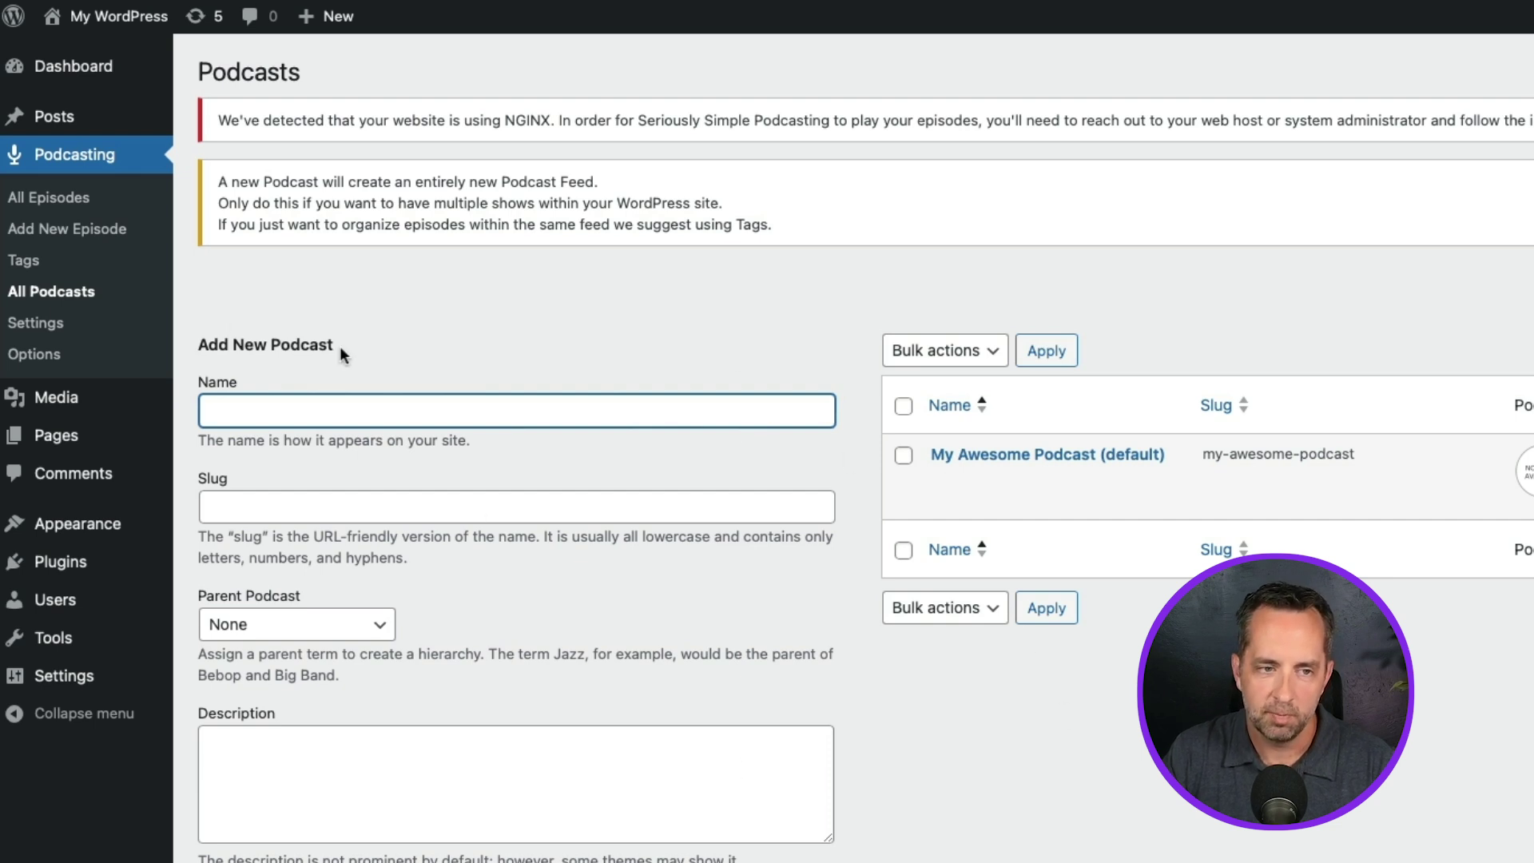
Open the Podcasting Settings on the Feed details tab
{"action": "left_click", "coordinate": [38, 324]}
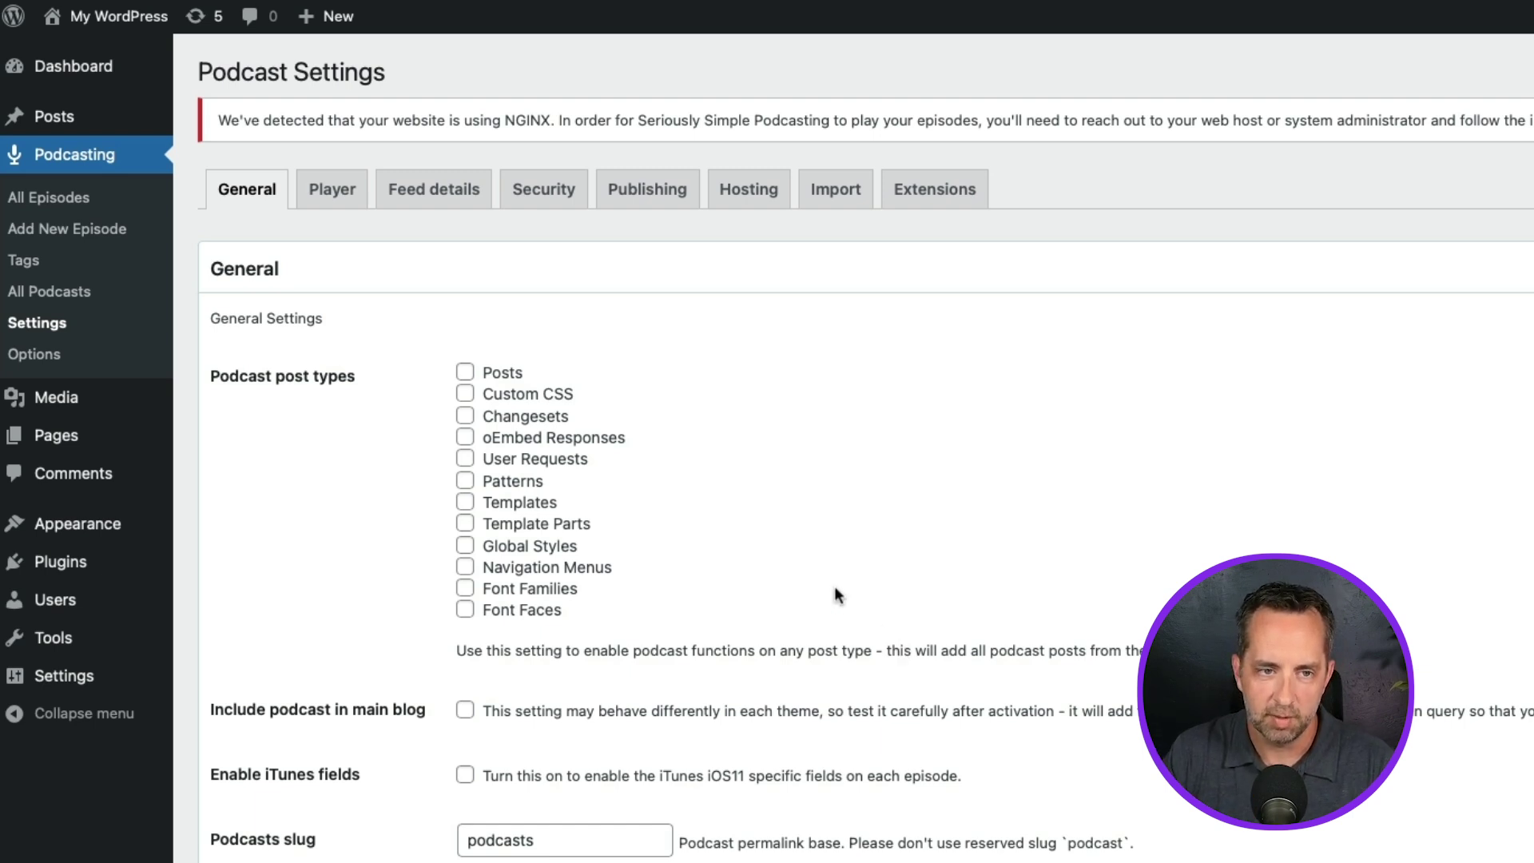
{"action": "left_click", "coordinate": [434, 191]}
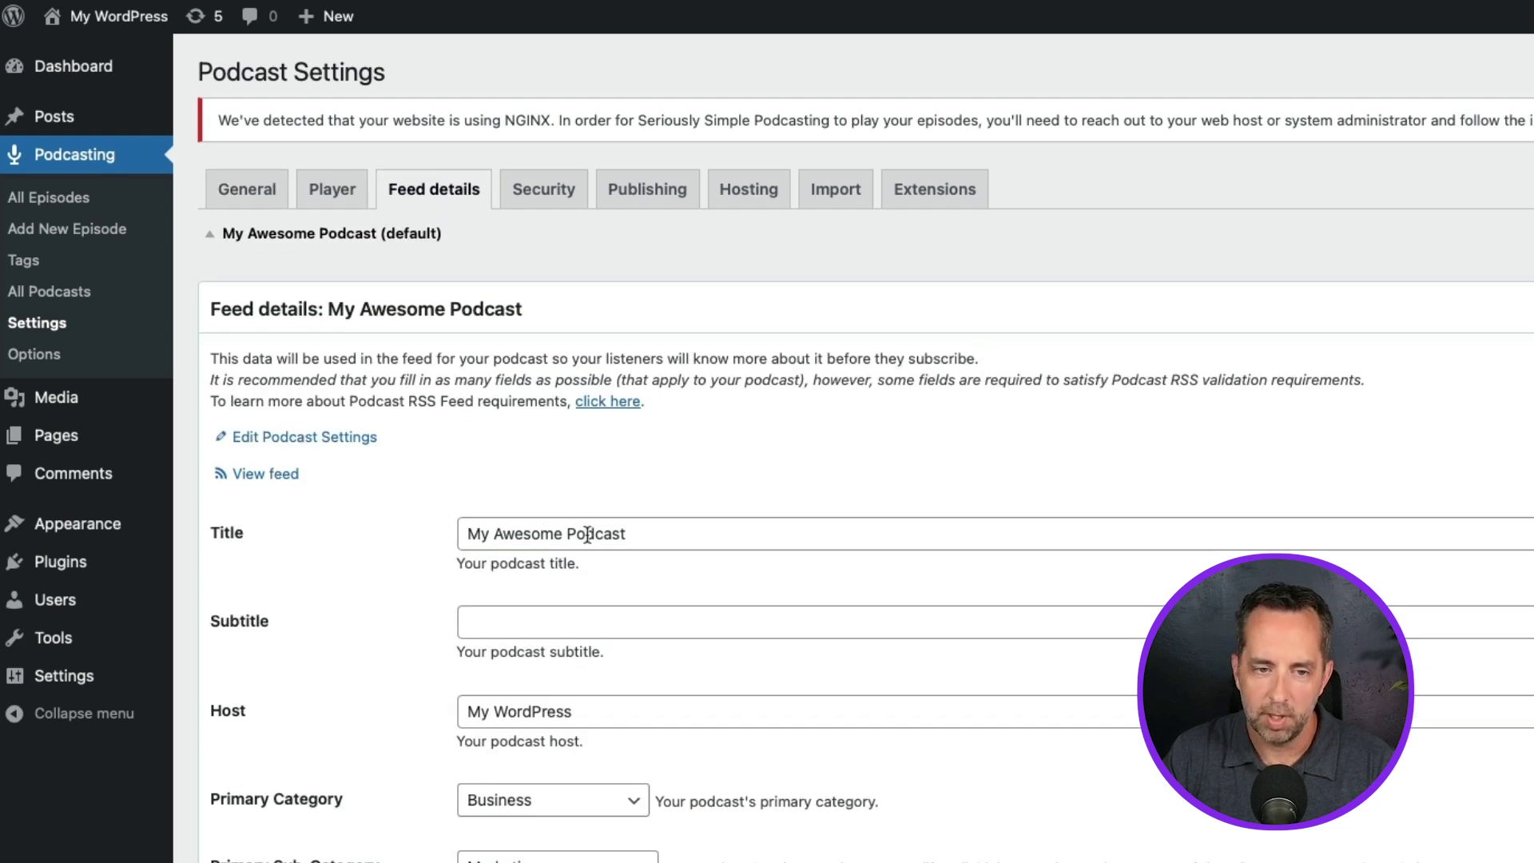
{"action": "scroll", "coordinate": [588, 534], "scroll_direction": "down", "scroll_amount": 4}
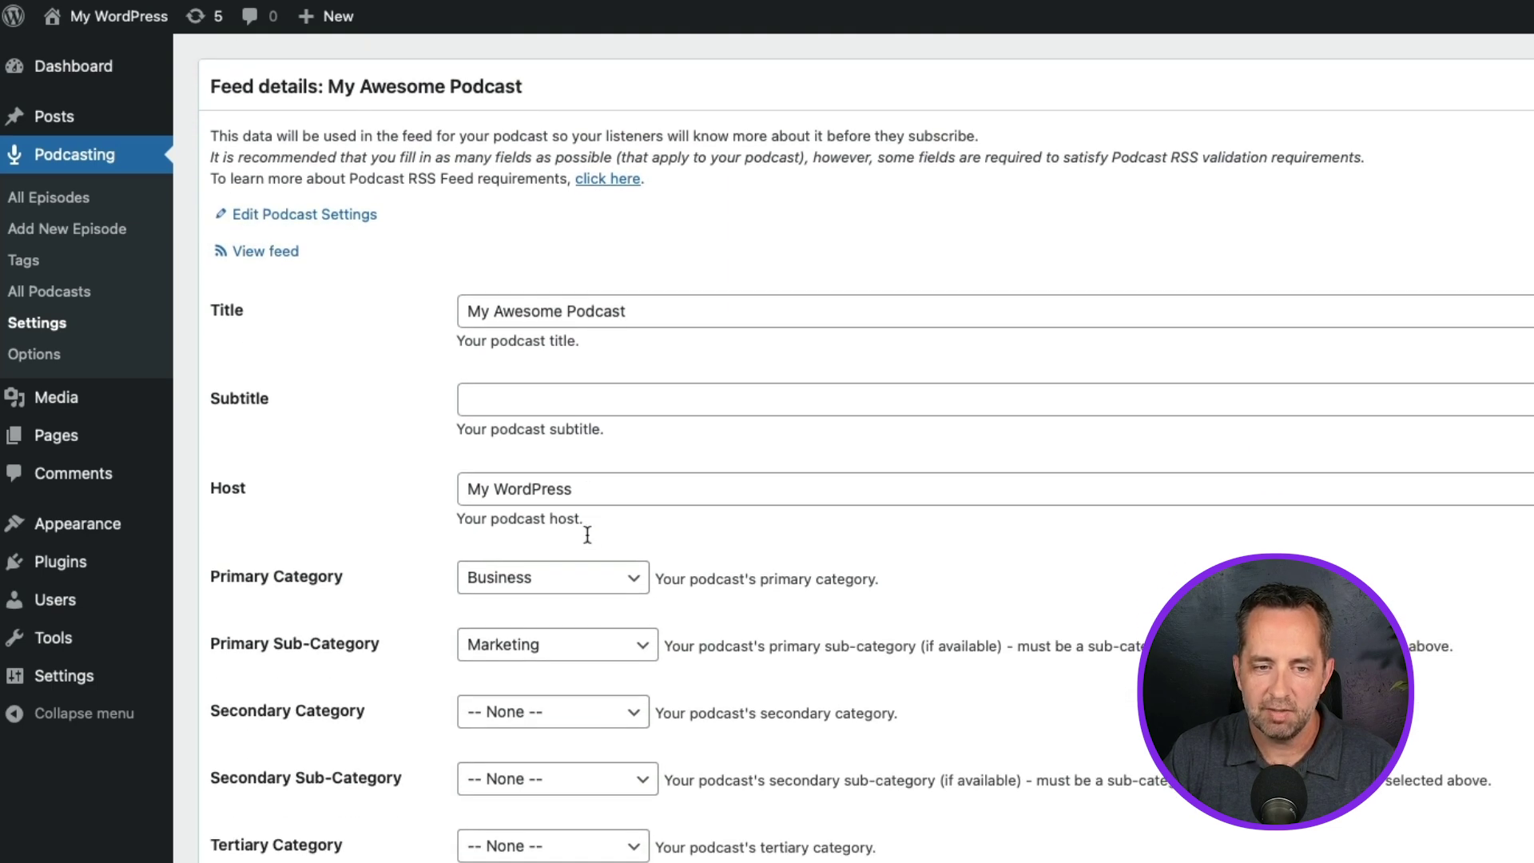
{"action": "scroll", "coordinate": [587, 534], "scroll_direction": "down", "scroll_amount": 1}
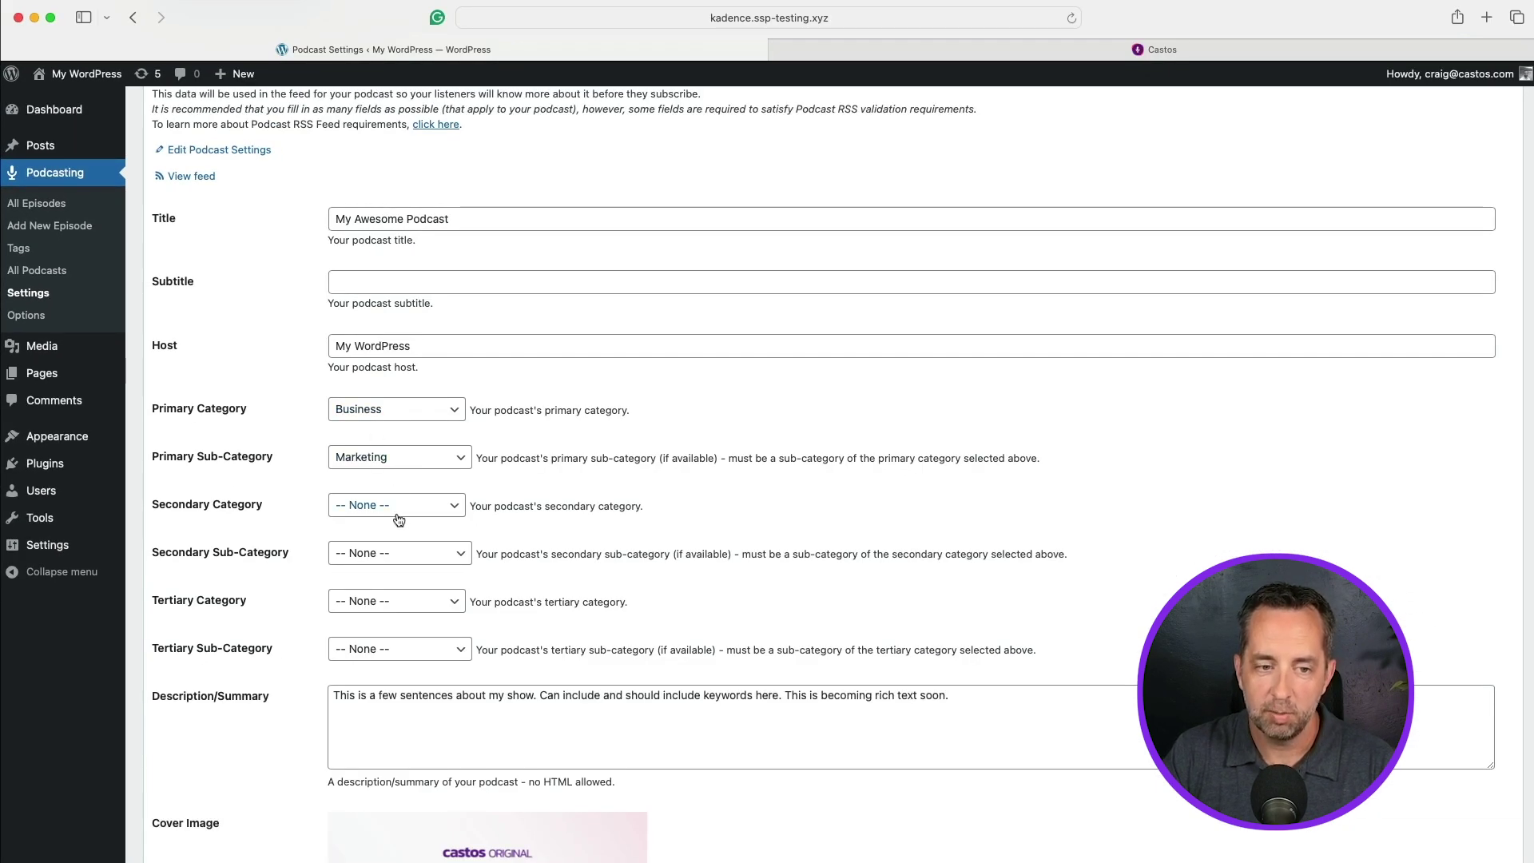
Choose Health & Fitness as secondary category with Medicine as secondary sub-category
{"action": "left_click", "coordinate": [385, 516]}
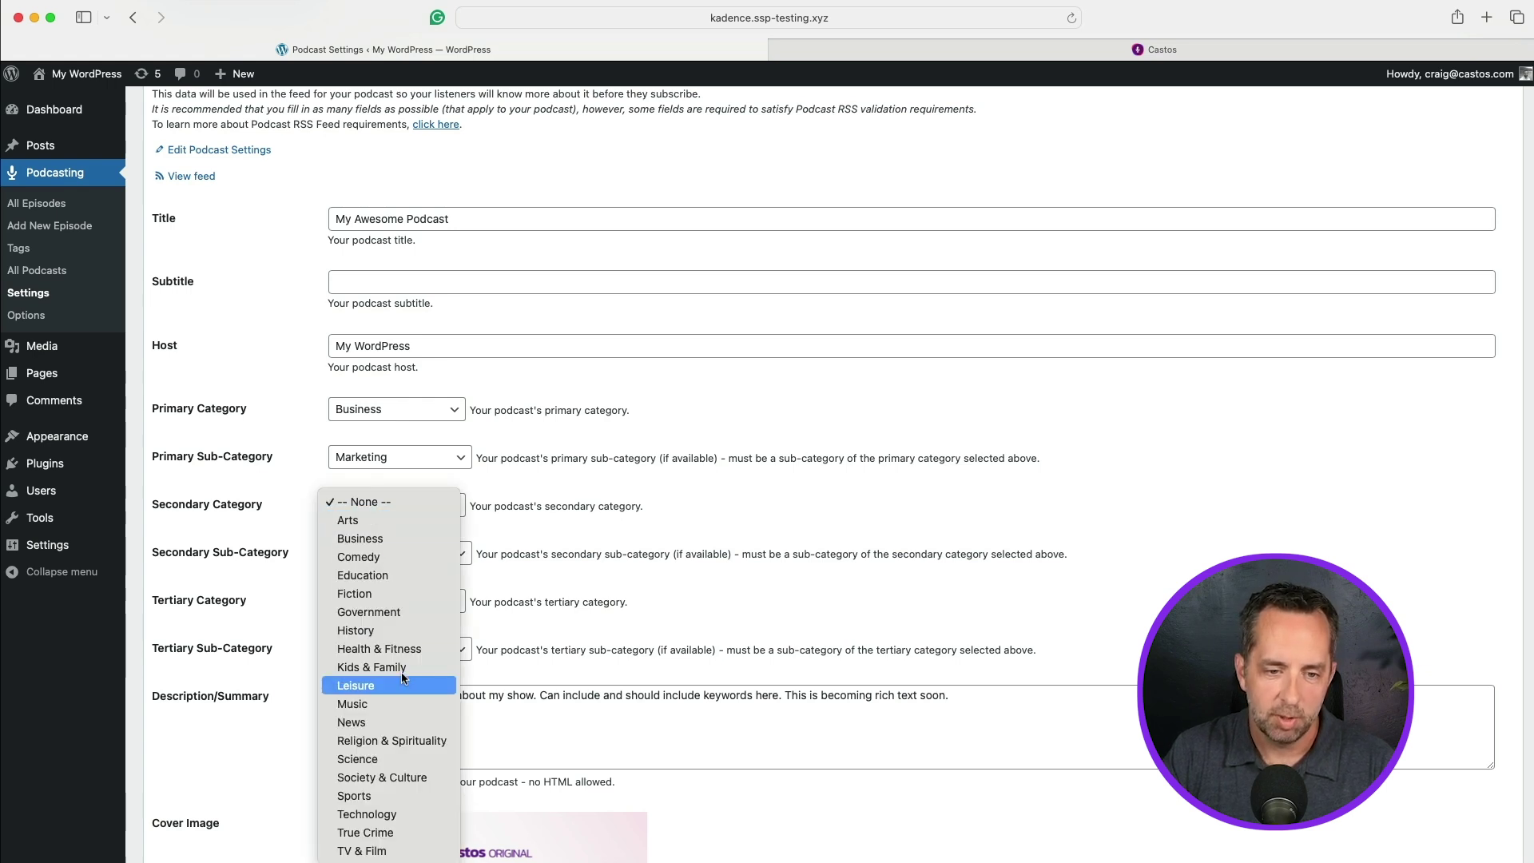
{"action": "left_click", "coordinate": [400, 646]}
{"action": "left_click", "coordinate": [403, 553]}
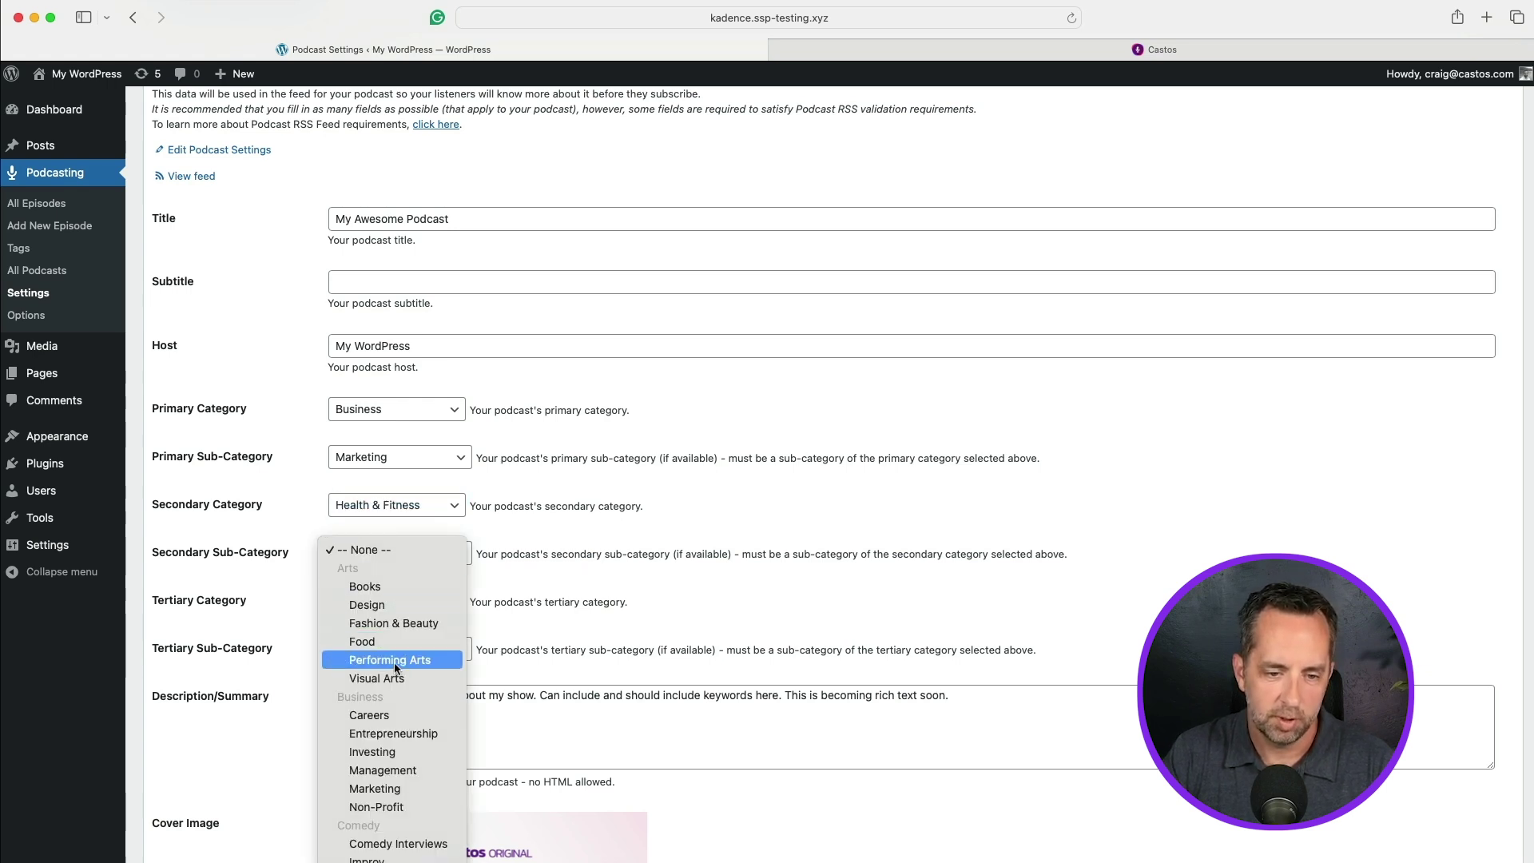
{"action": "scroll", "coordinate": [393, 702], "scroll_direction": "down", "scroll_amount": 5}
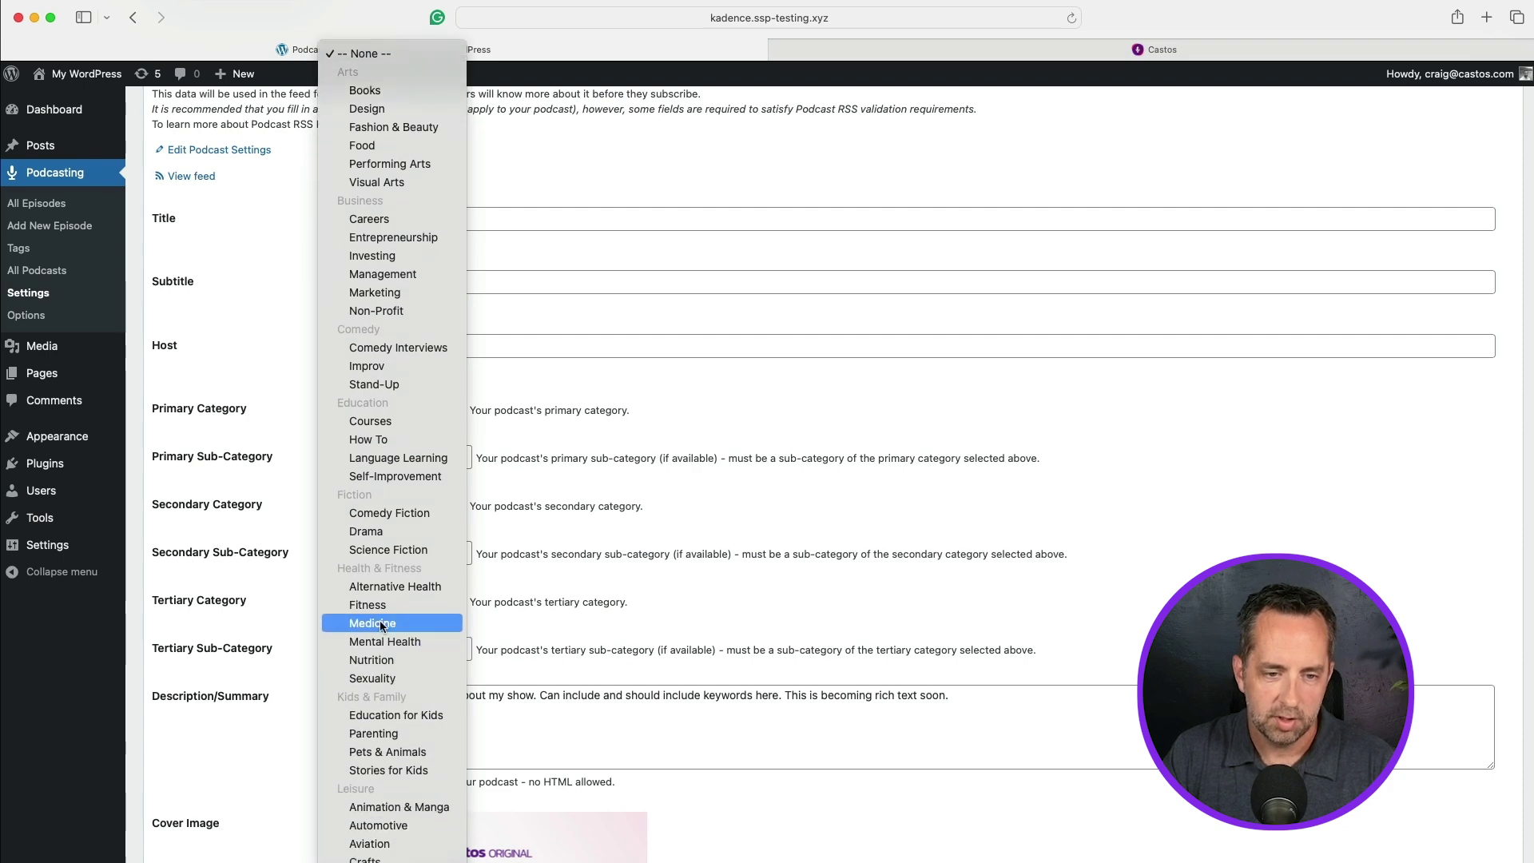
{"action": "left_click", "coordinate": [381, 621]}
{"action": "scroll", "coordinate": [384, 559], "scroll_direction": "down", "scroll_amount": 2}
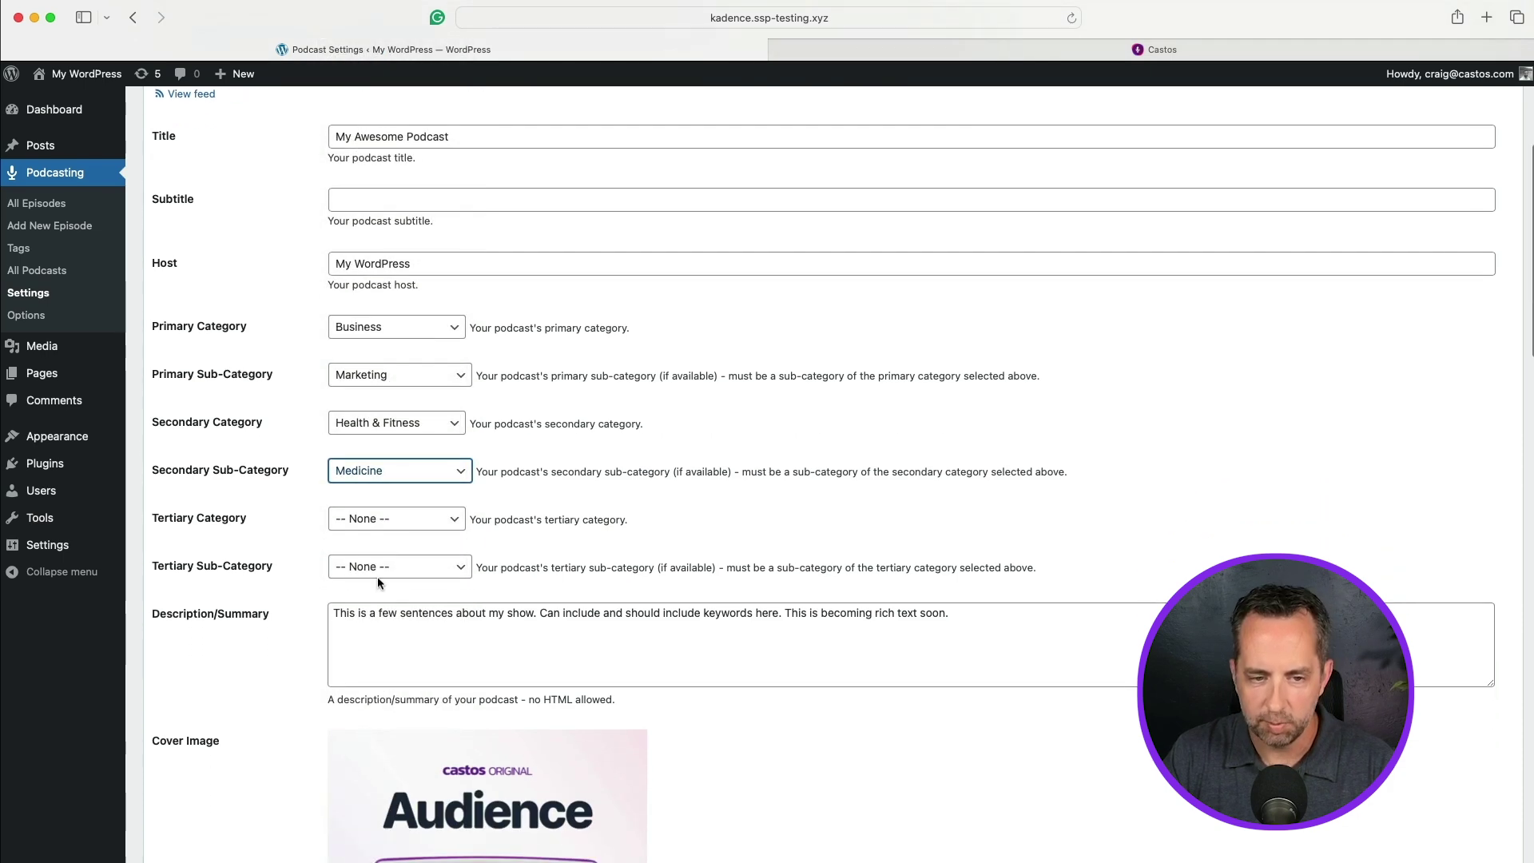
{"action": "left_click", "coordinate": [533, 633]}
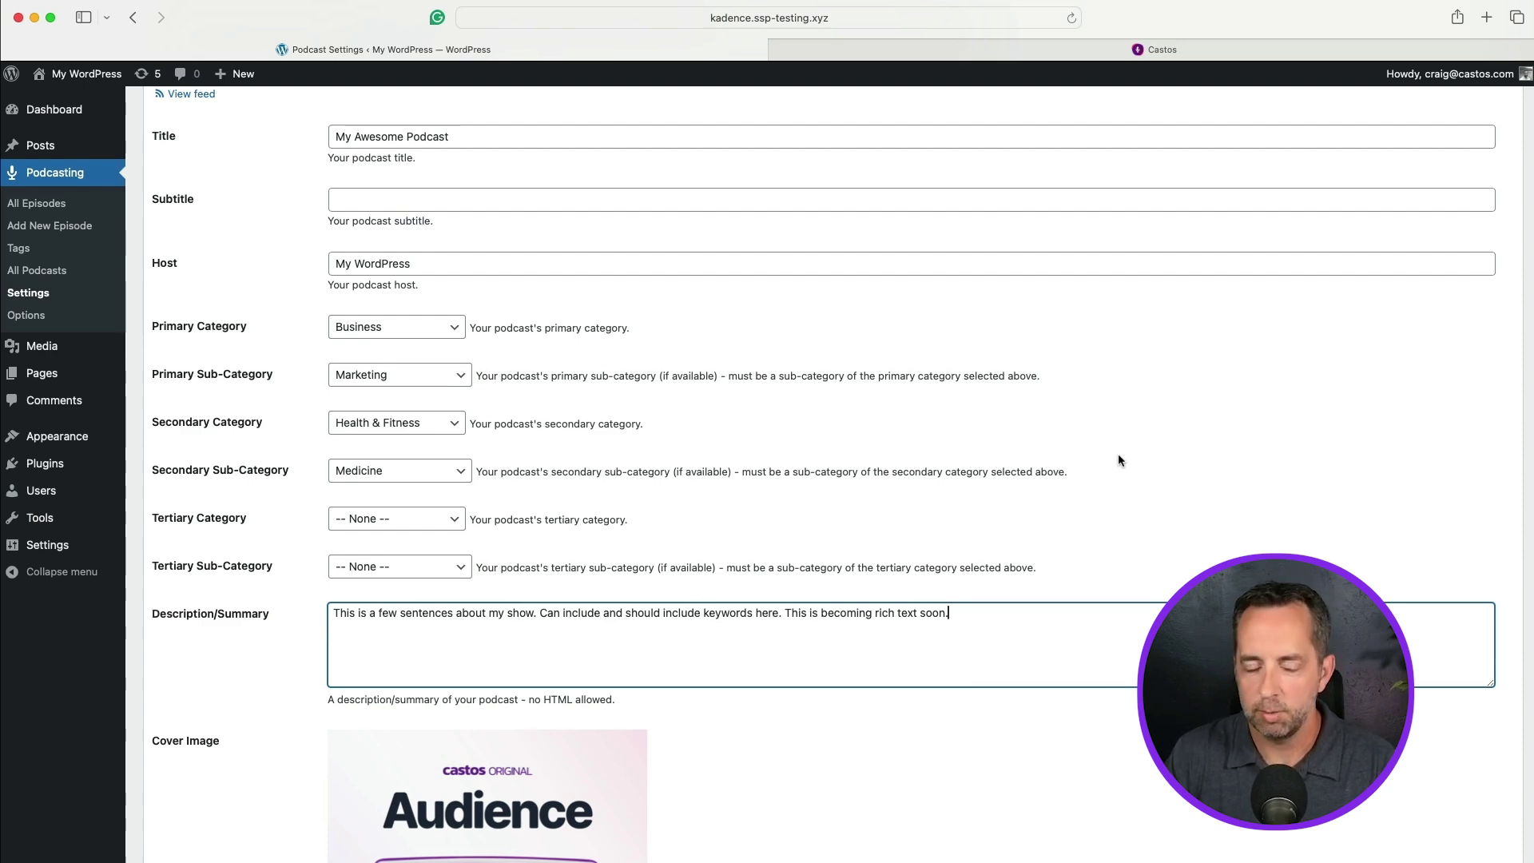
{"action": "scroll", "coordinate": [1119, 453], "scroll_direction": "down", "scroll_amount": 7}
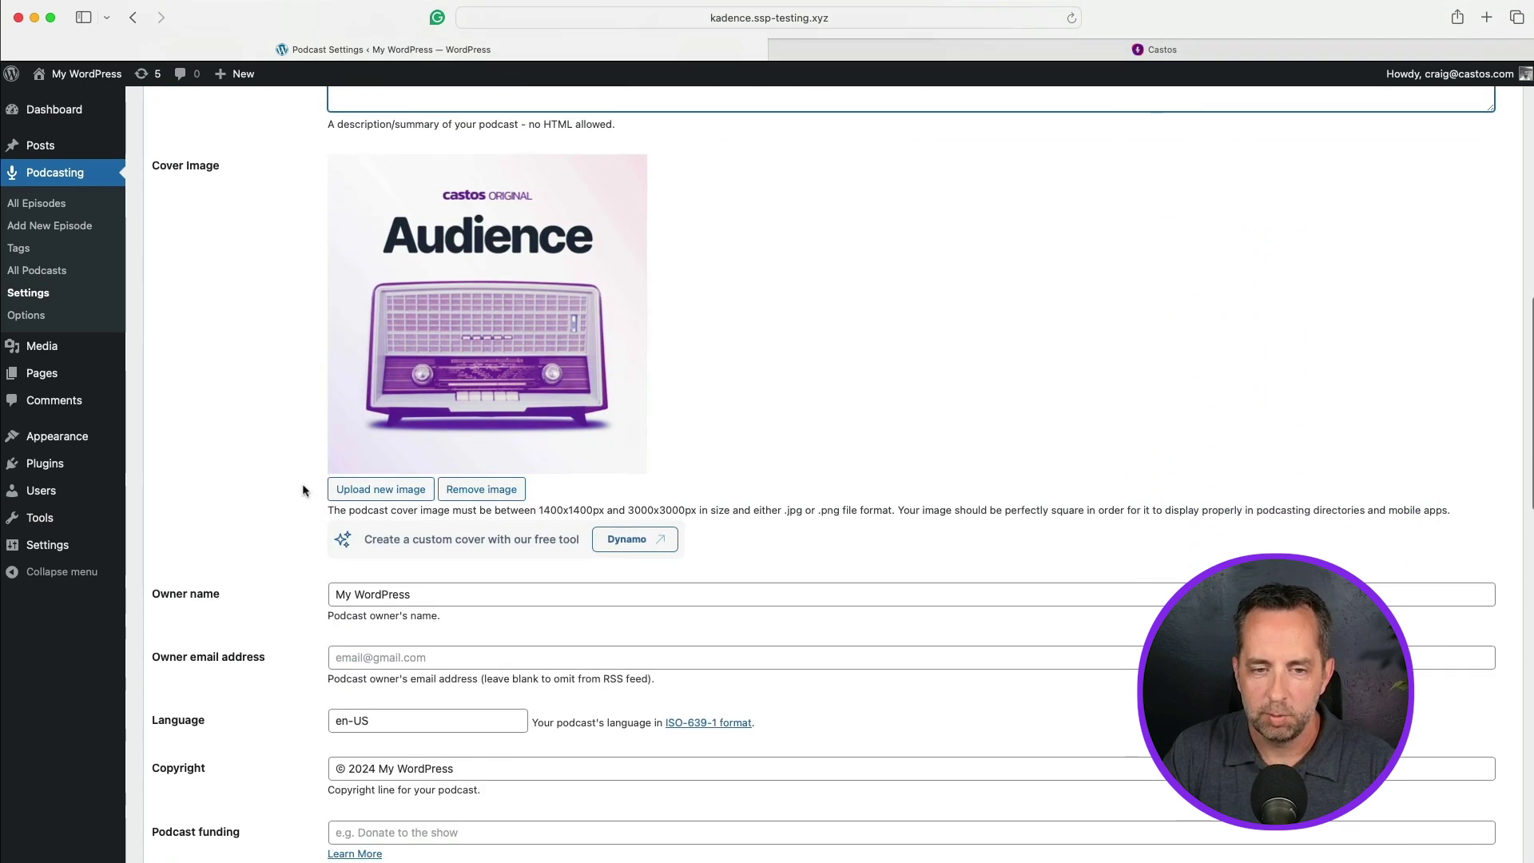
{"action": "scroll", "coordinate": [838, 426], "scroll_direction": "down", "scroll_amount": 4}
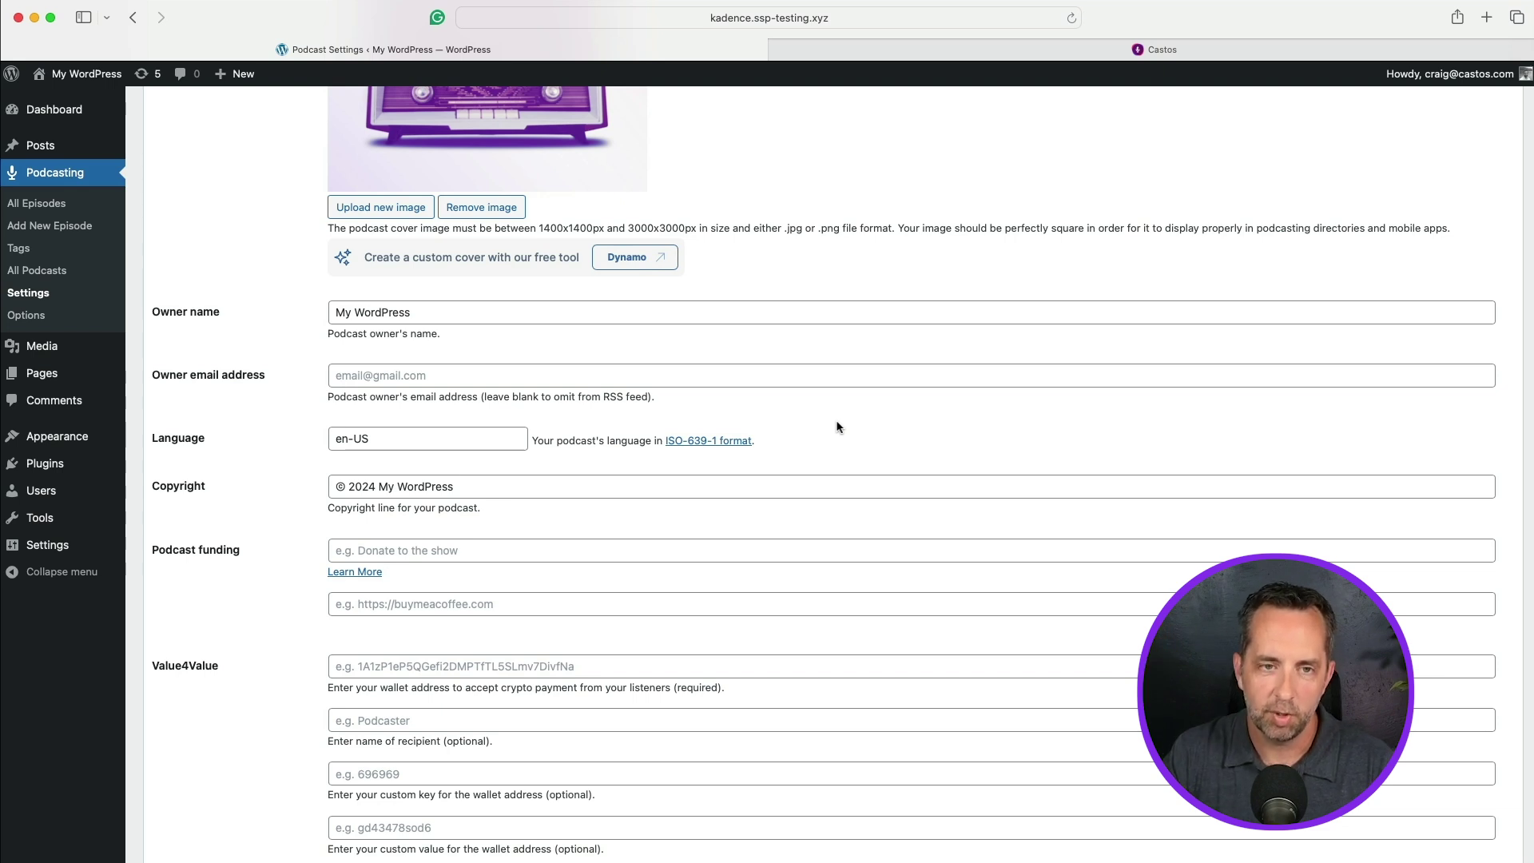
In Castos, open My Awesome Podcast's episodes and check Episode 4's file links
{"action": "left_click", "coordinate": [930, 53]}
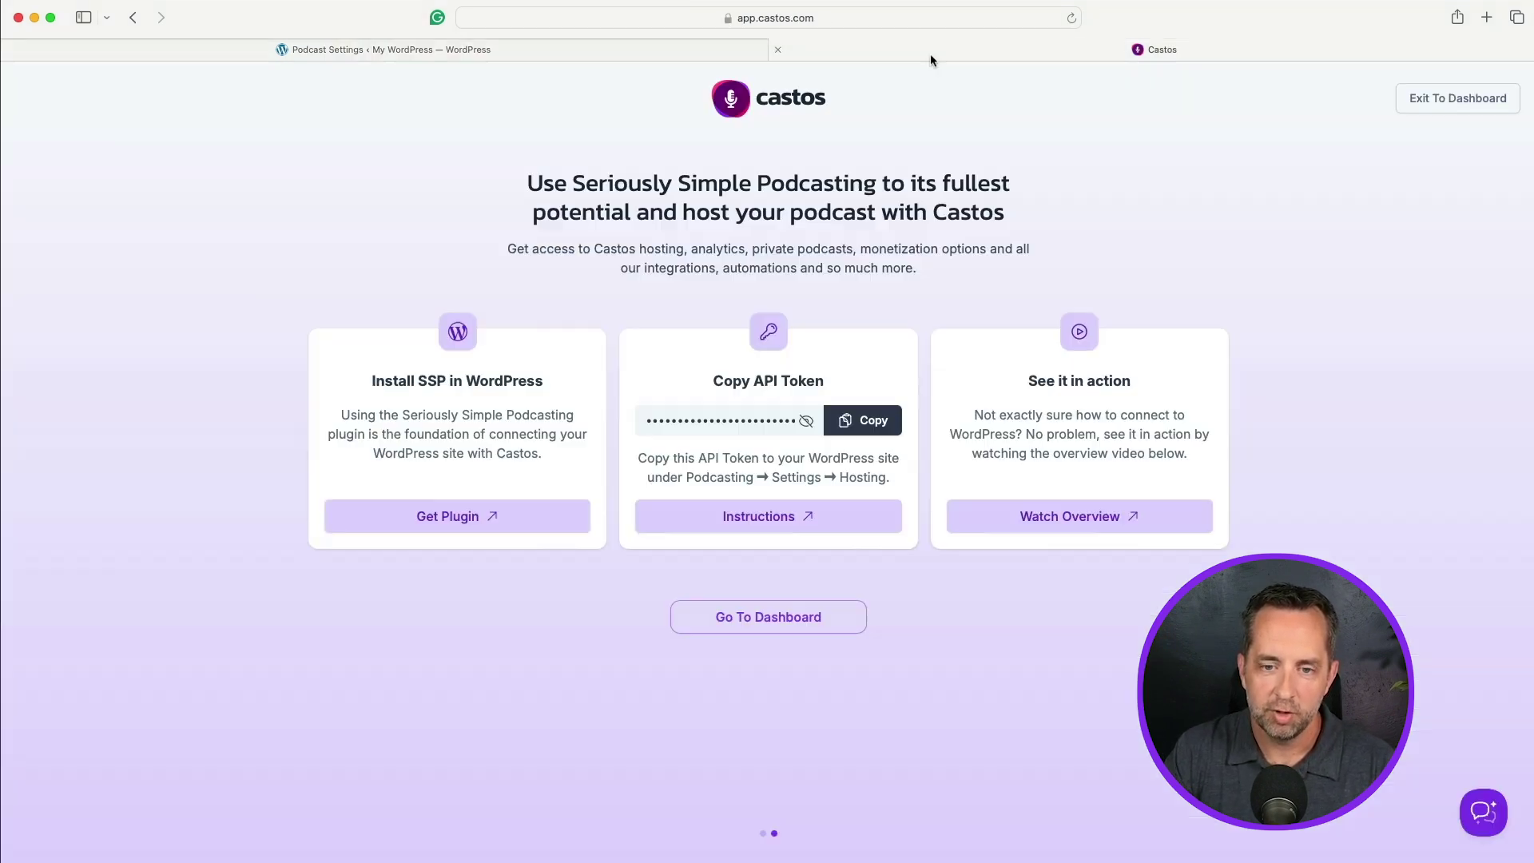
{"action": "left_click", "coordinate": [779, 611]}
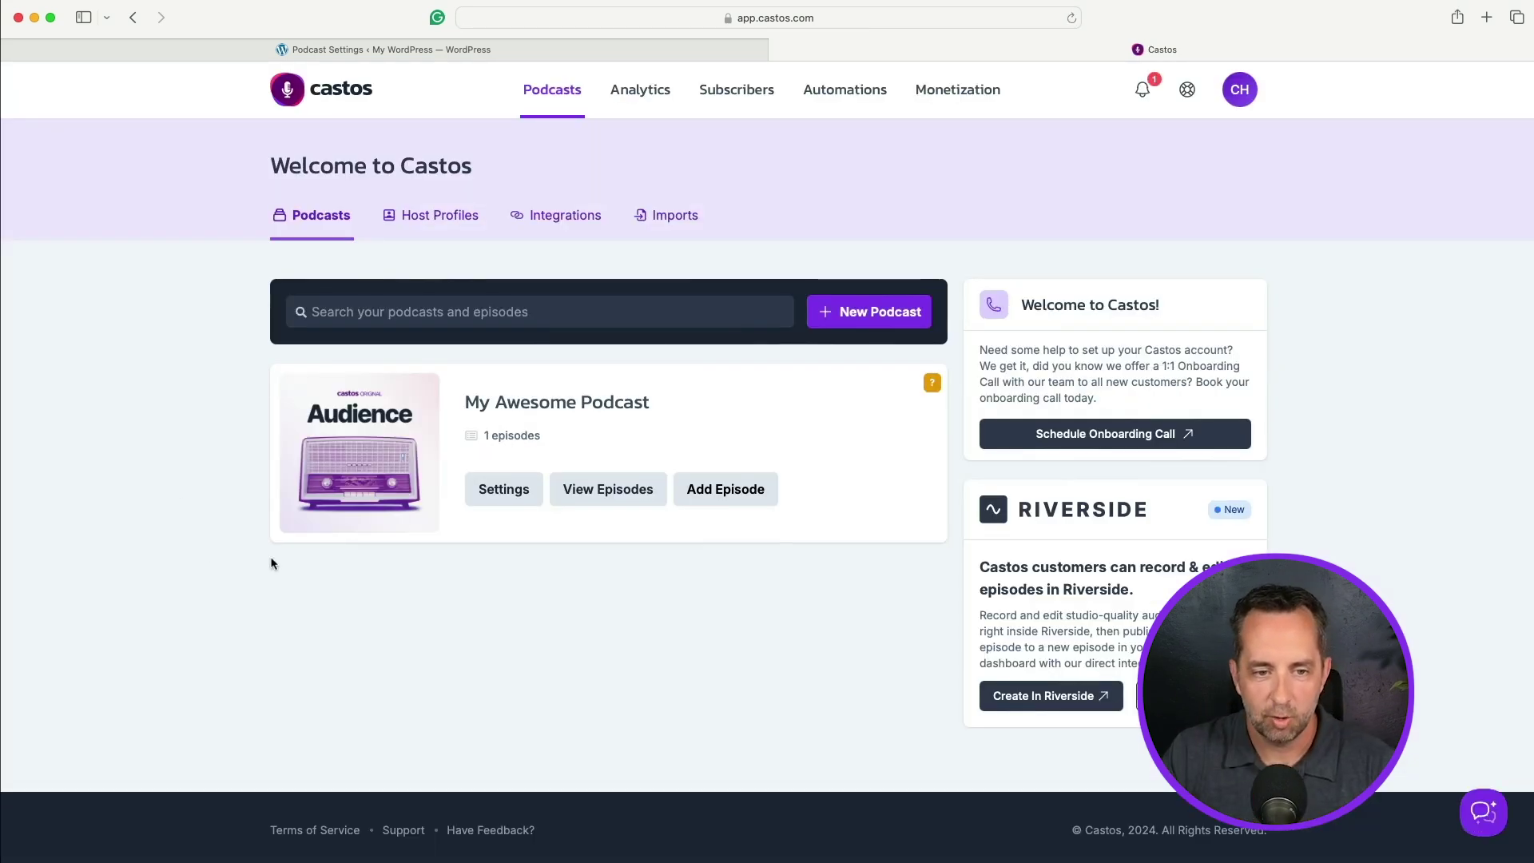
{"action": "left_click", "coordinate": [616, 491]}
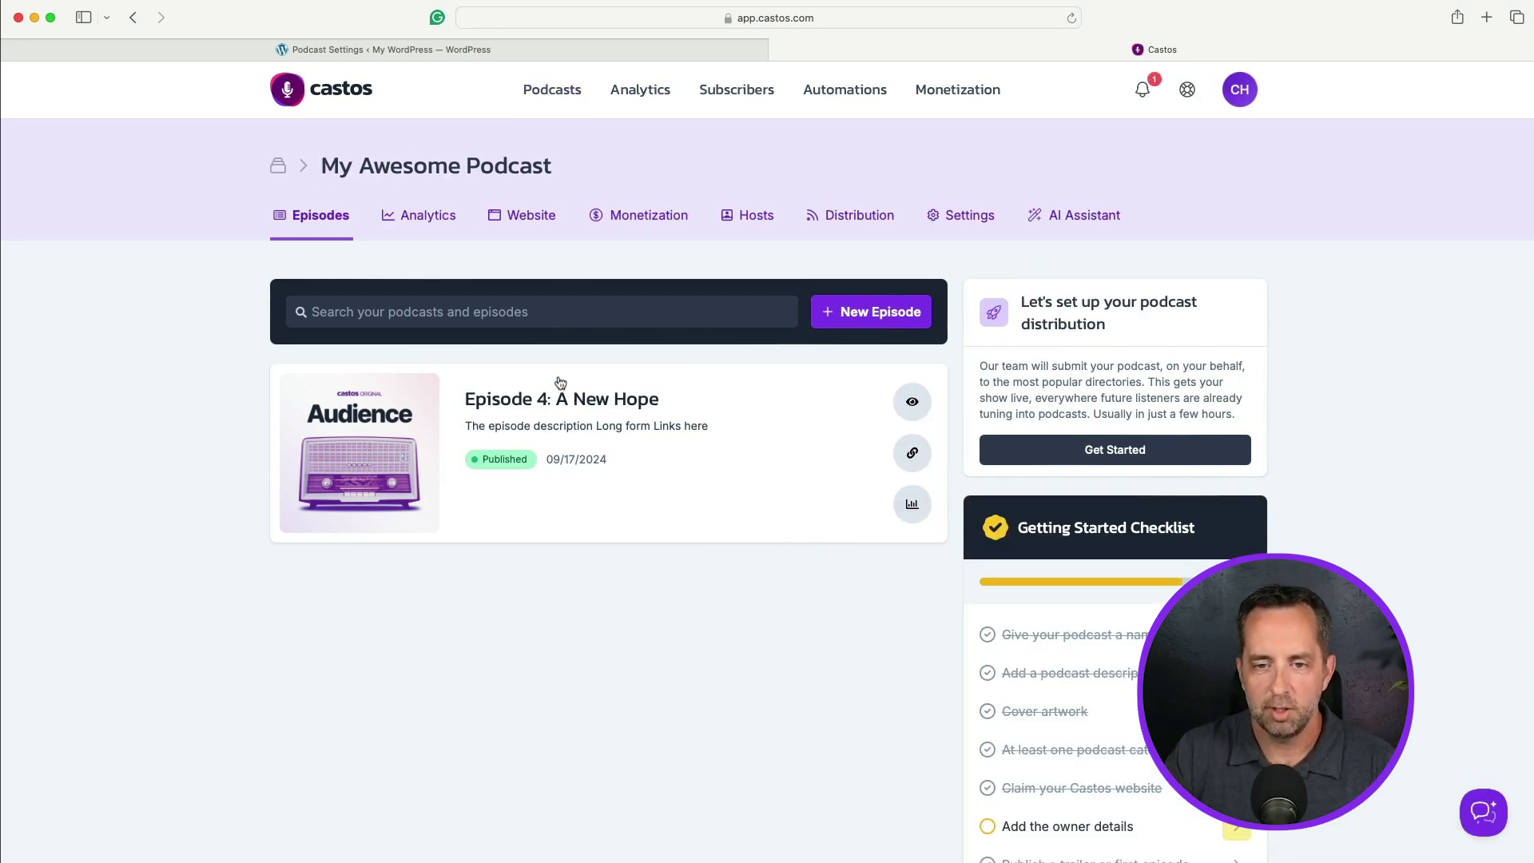
{"action": "left_click", "coordinate": [914, 454]}
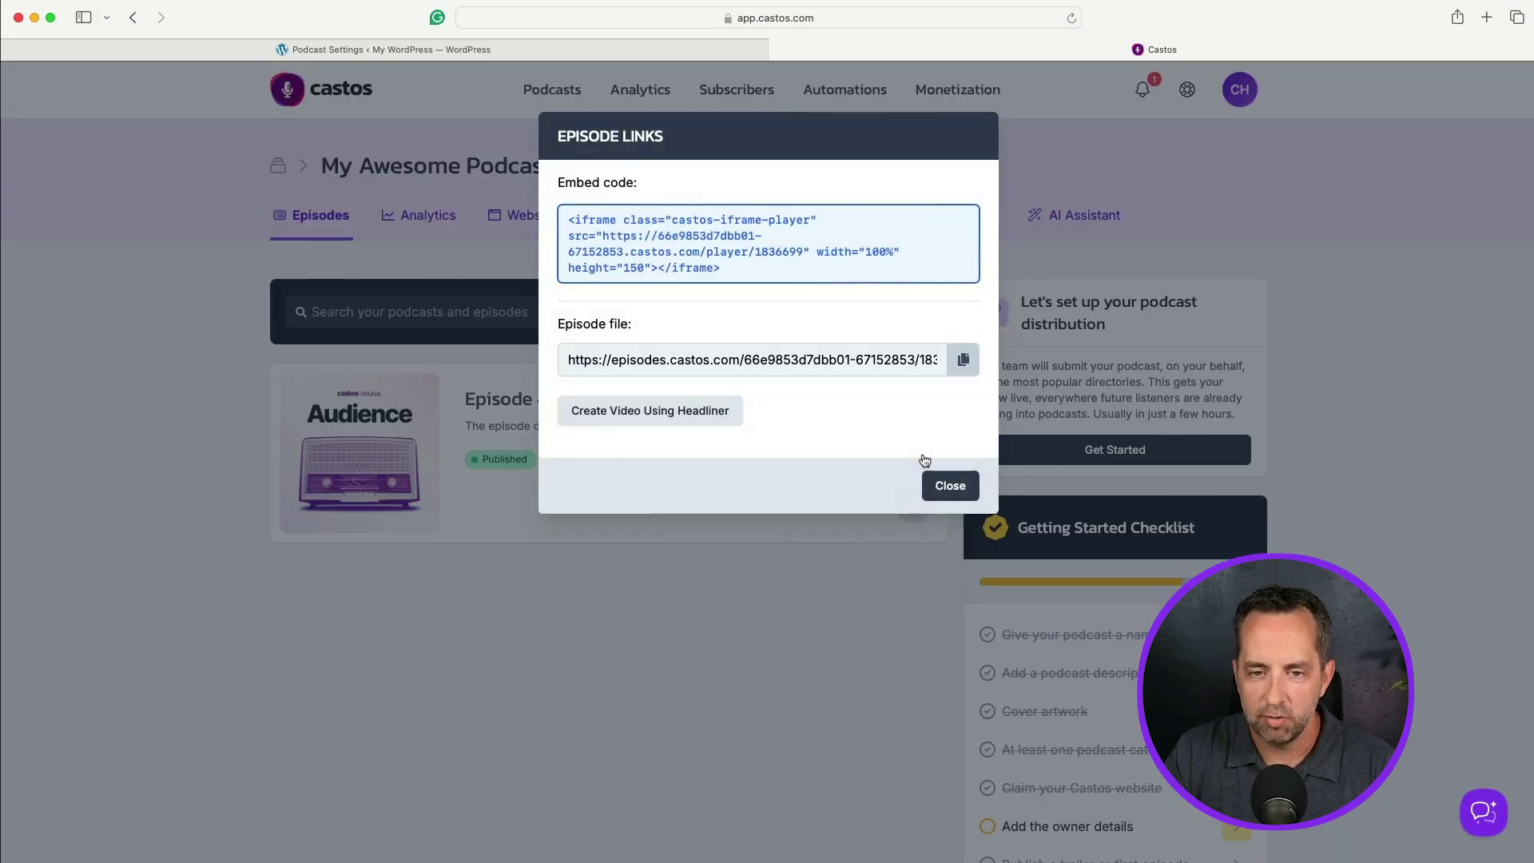
{"action": "left_click", "coordinate": [657, 362]}
{"action": "left_click", "coordinate": [949, 483]}
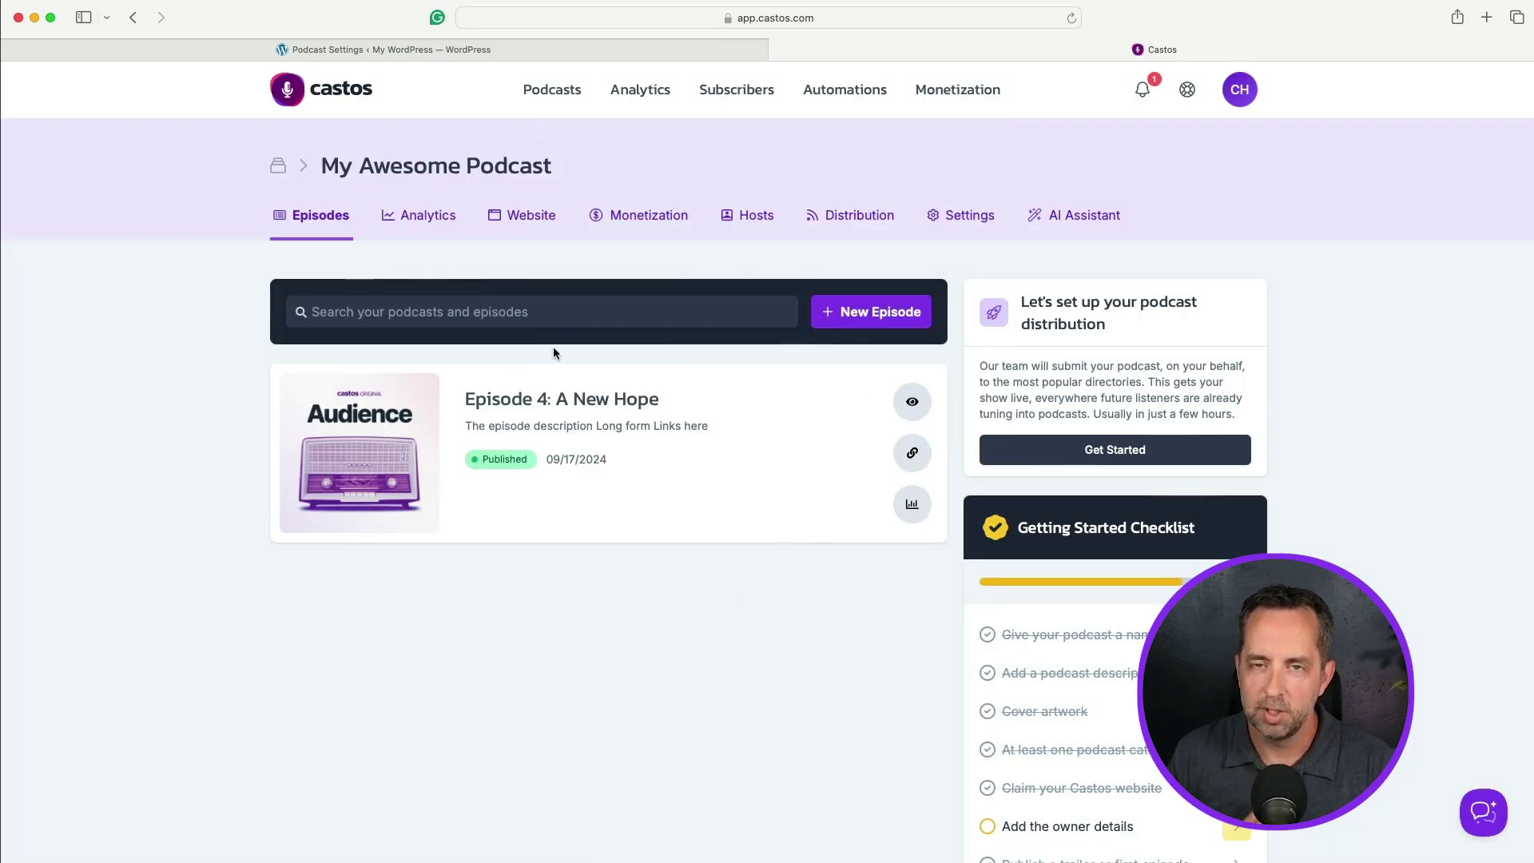
Back on WordPress Feed details, copy the View feed link address
{"action": "left_click", "coordinate": [447, 56]}
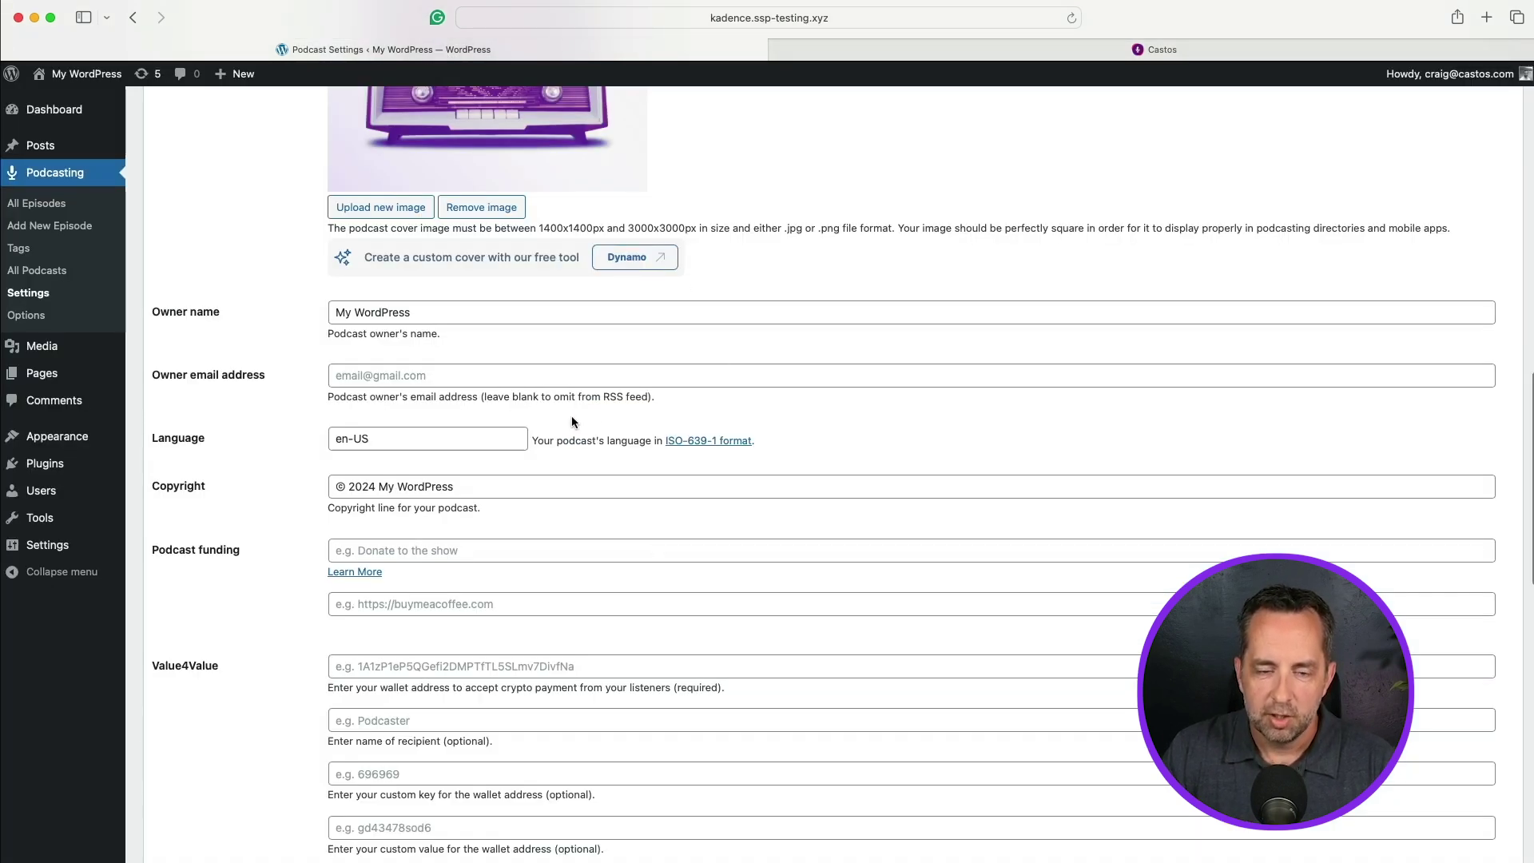
{"action": "scroll", "coordinate": [646, 558], "scroll_direction": "up", "scroll_amount": 10}
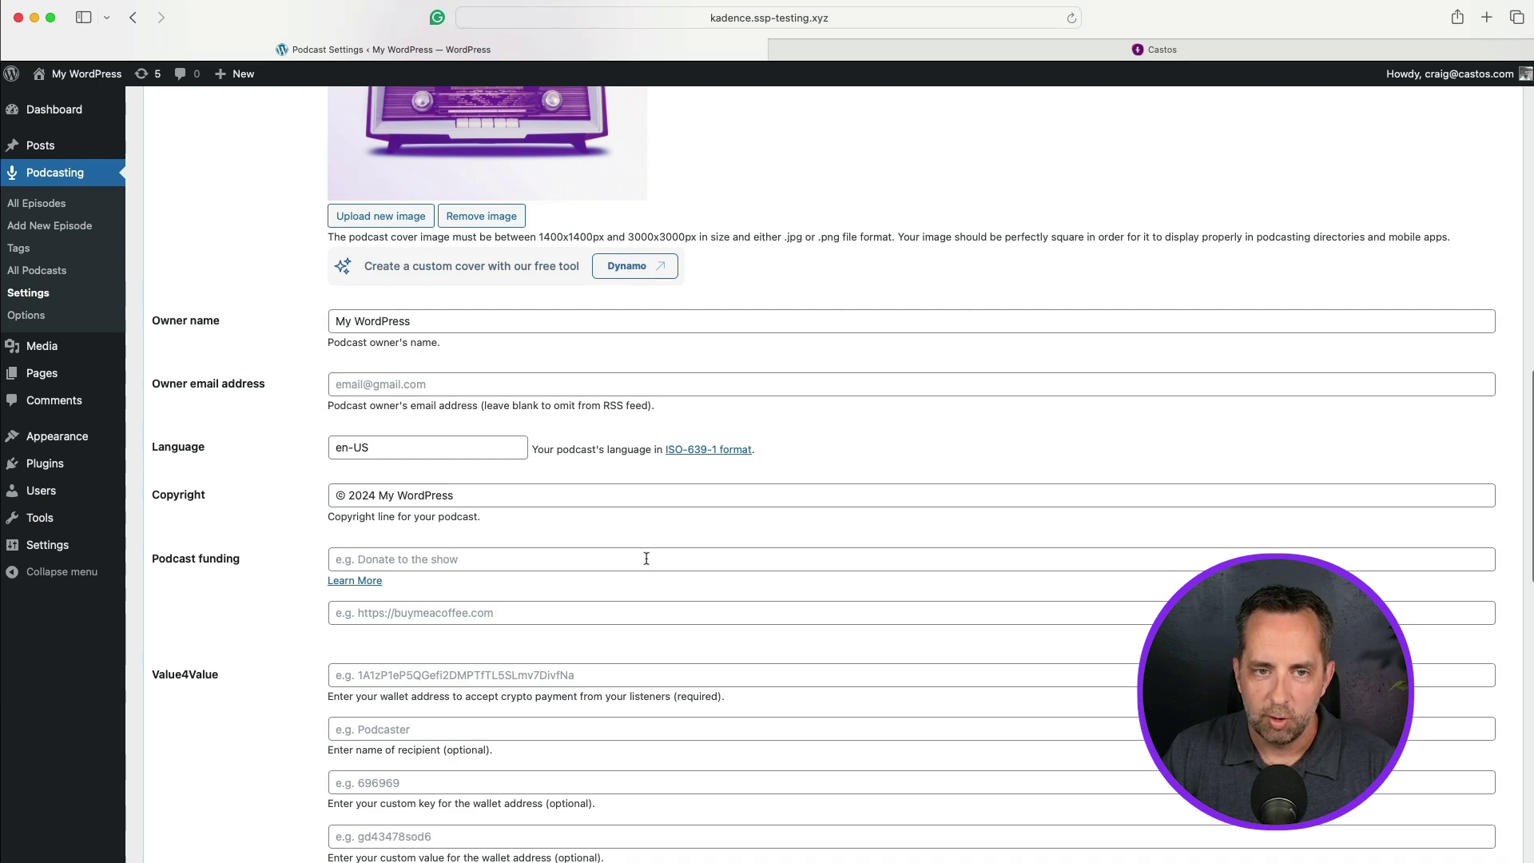
{"action": "scroll", "coordinate": [646, 558], "scroll_direction": "up", "scroll_amount": 1}
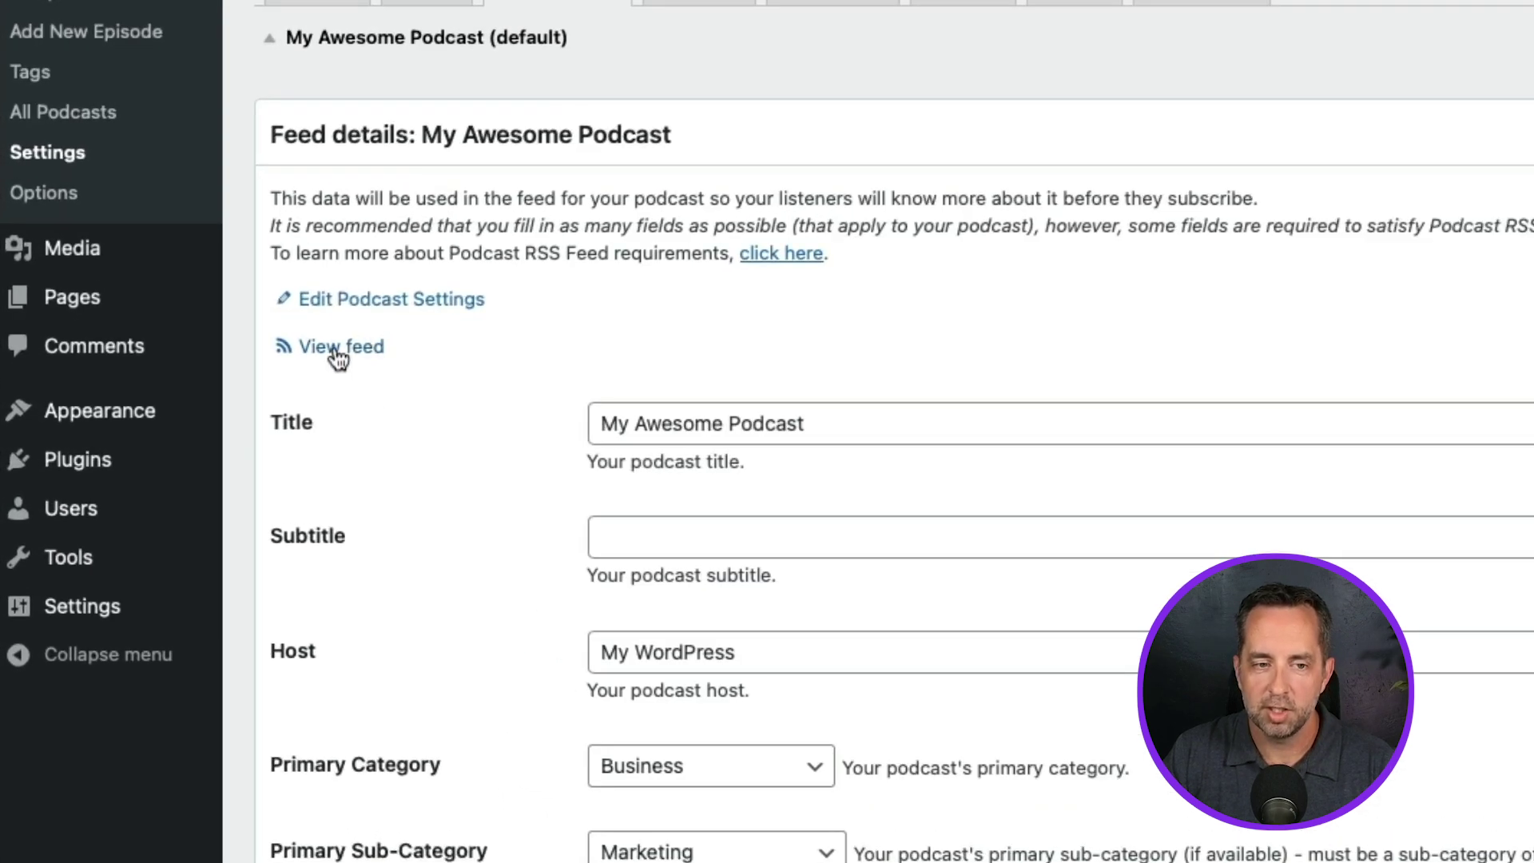
{"action": "right_click", "coordinate": [335, 349]}
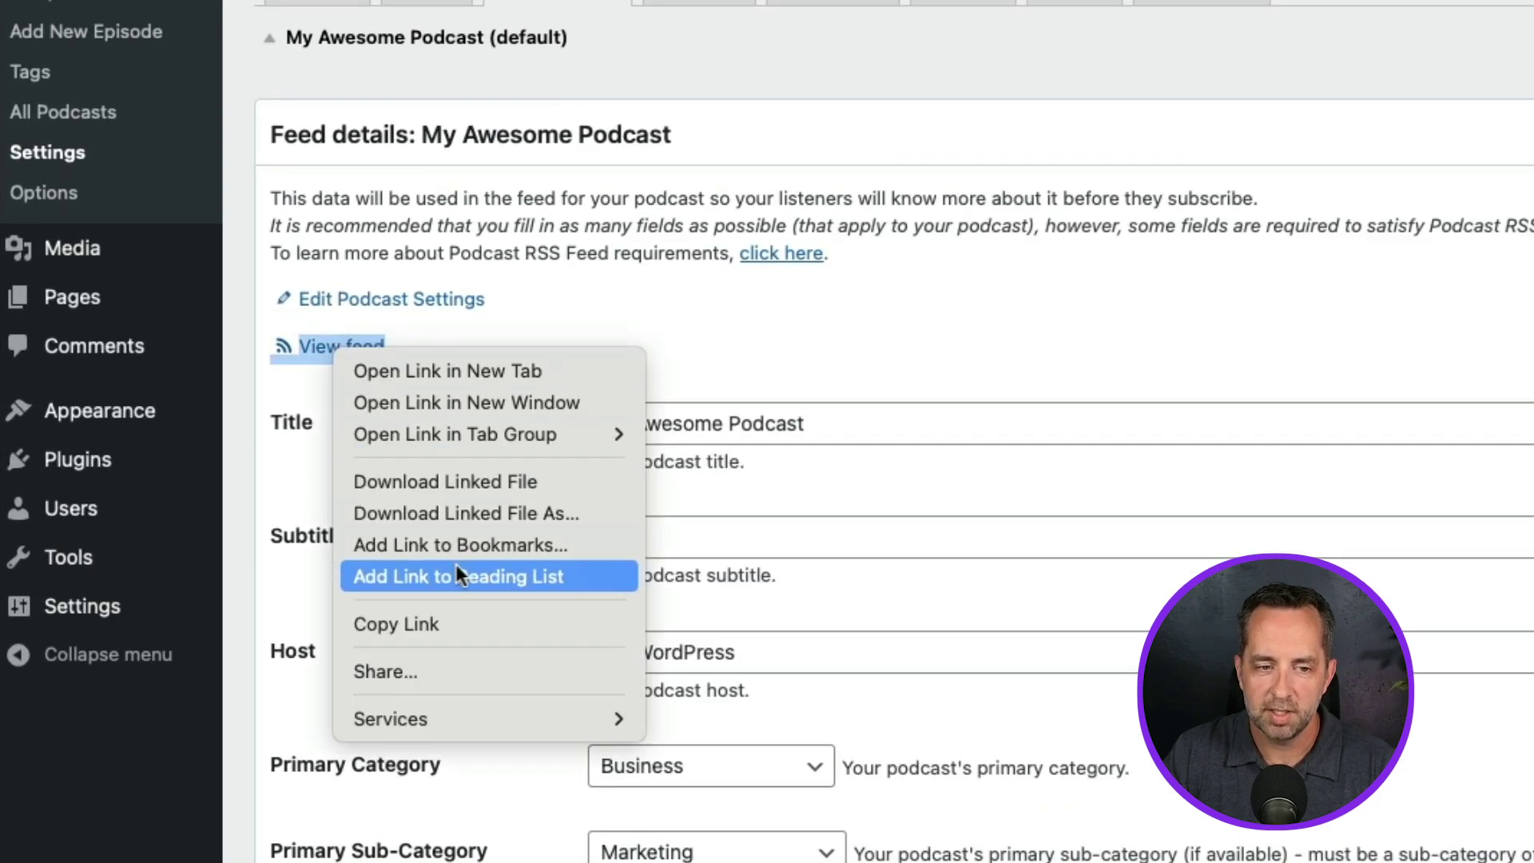
{"action": "left_click", "coordinate": [460, 621]}
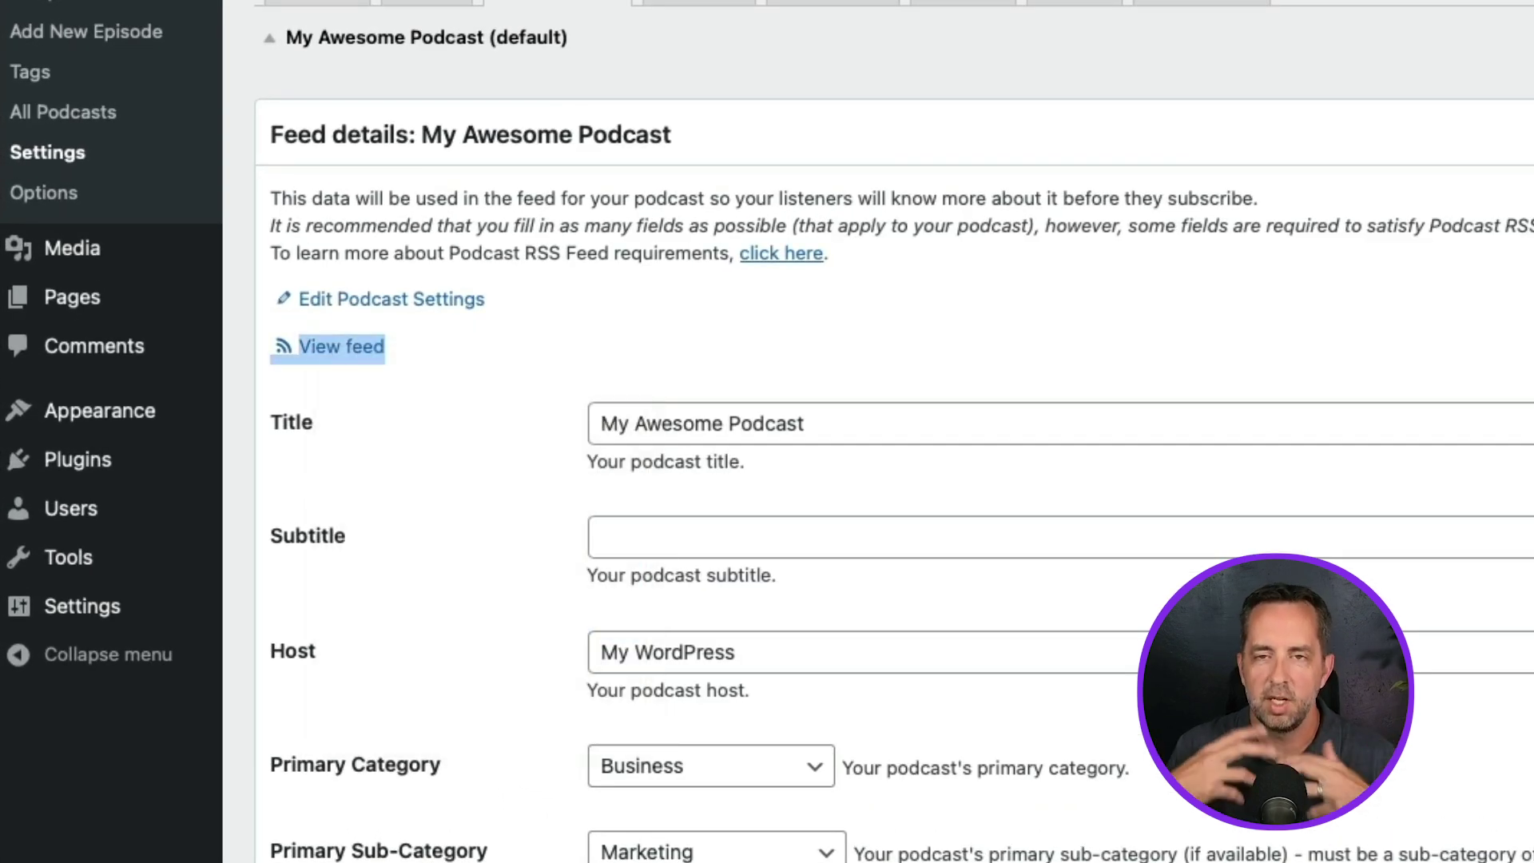